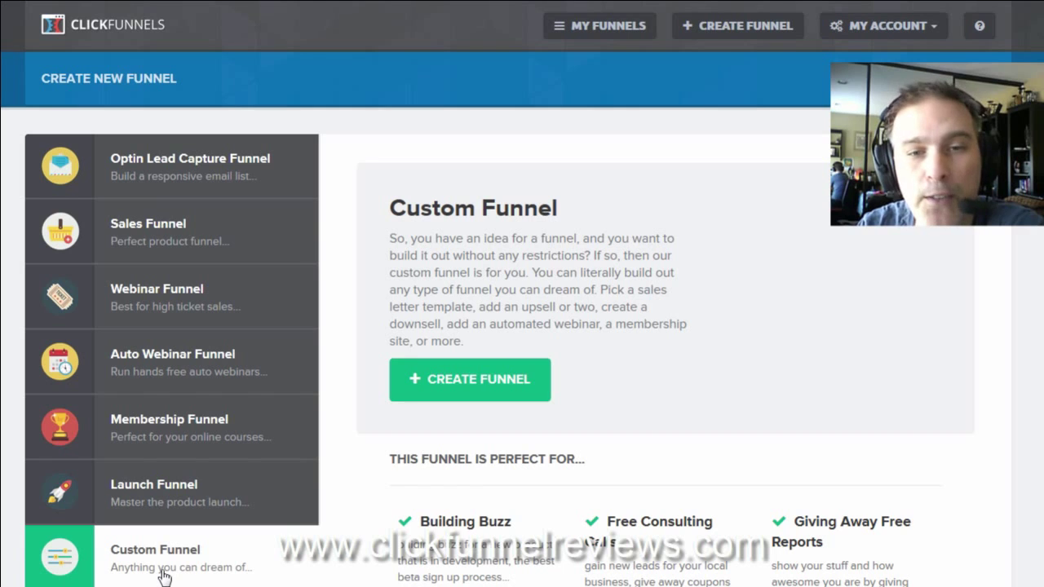
# Step: Choose the Optin Lead Capture Funnel type, review its funnel preview, and start creating a funnel from it
pyautogui.click(191, 160)
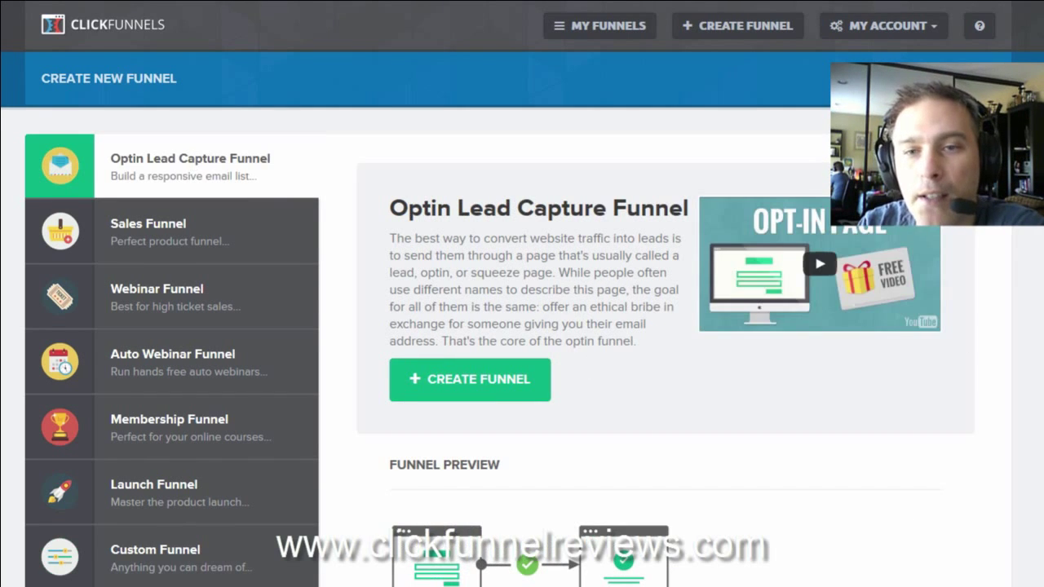
pyautogui.scroll(-2, 652, 484)
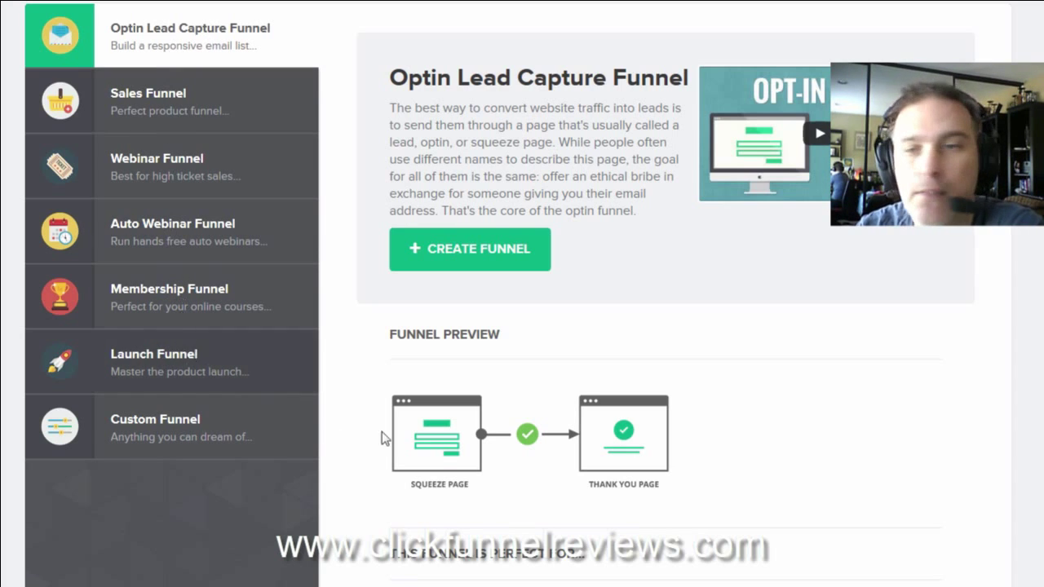
pyautogui.scroll(2, 522, 293)
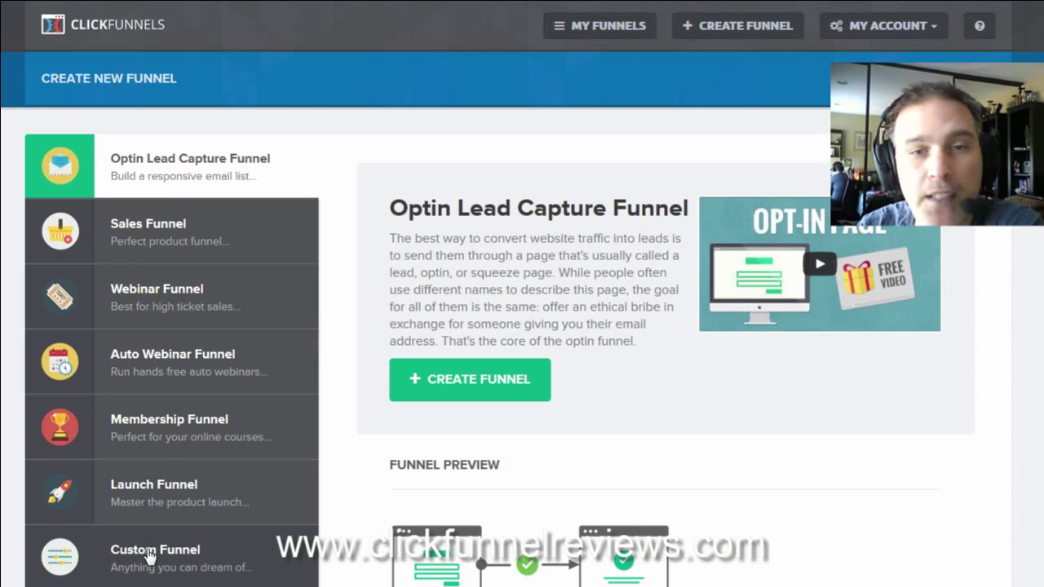
pyautogui.click(471, 390)
pyautogui.click(476, 161)
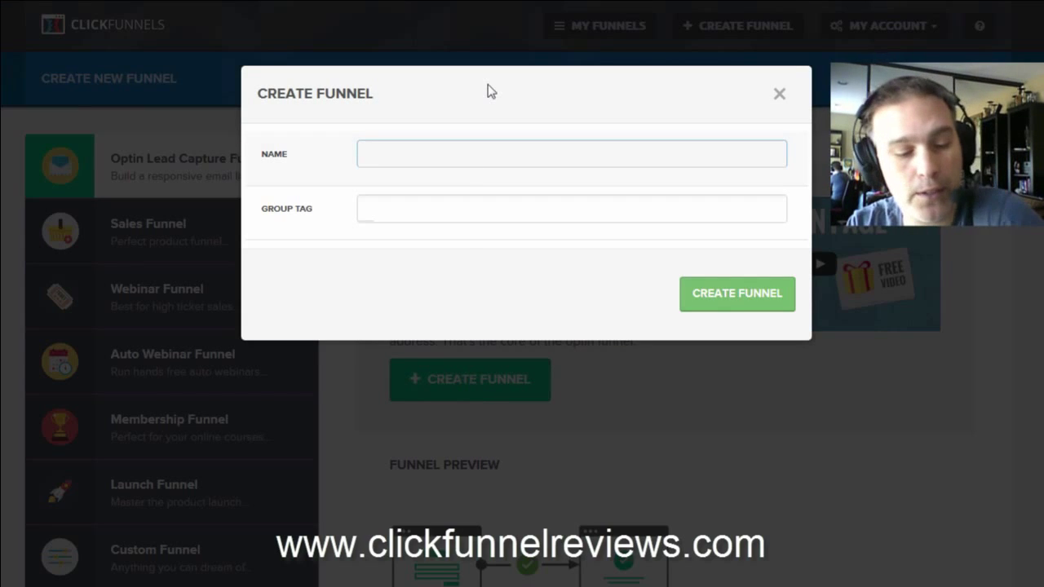
# Step: Name the new funnel Custom Funnel and create it
pyautogui.write('Custom')
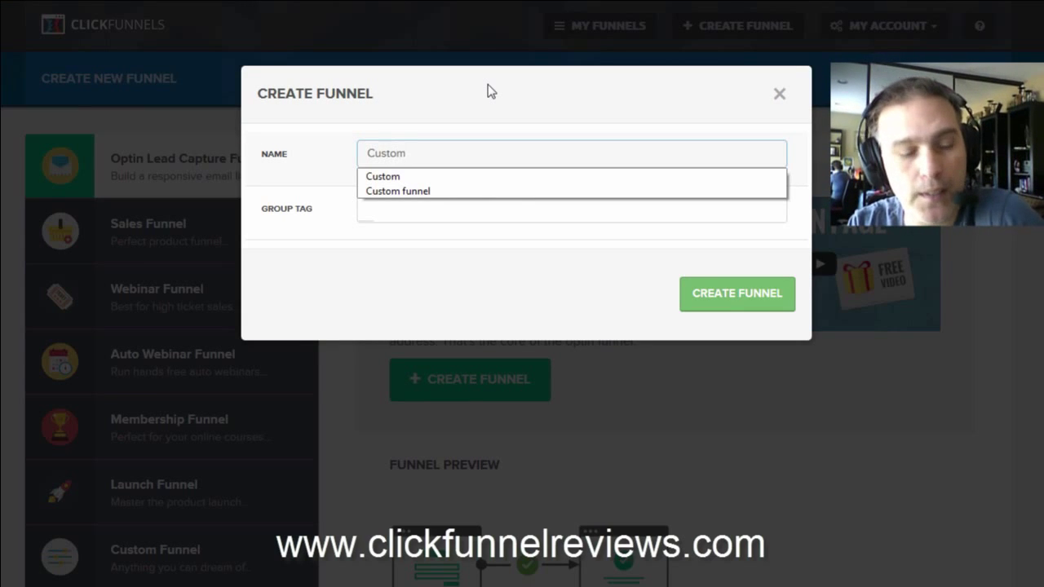
pyautogui.write(' FUnnel')
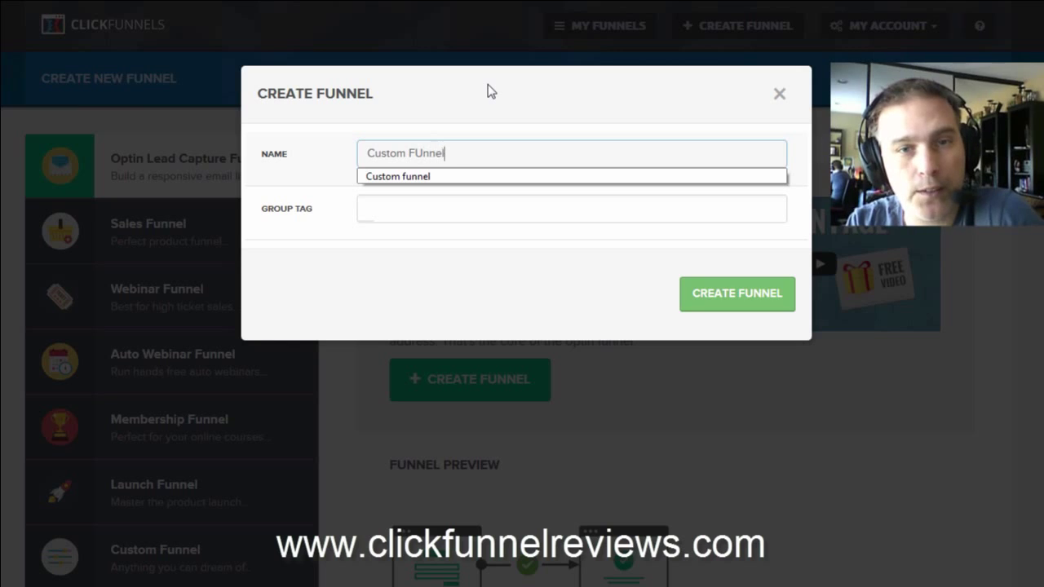
pyautogui.press('BackSpace')
pyautogui.press('BackSpace')
pyautogui.press('BackSpace')
pyautogui.press('BackSpace')
pyautogui.write('unnel')
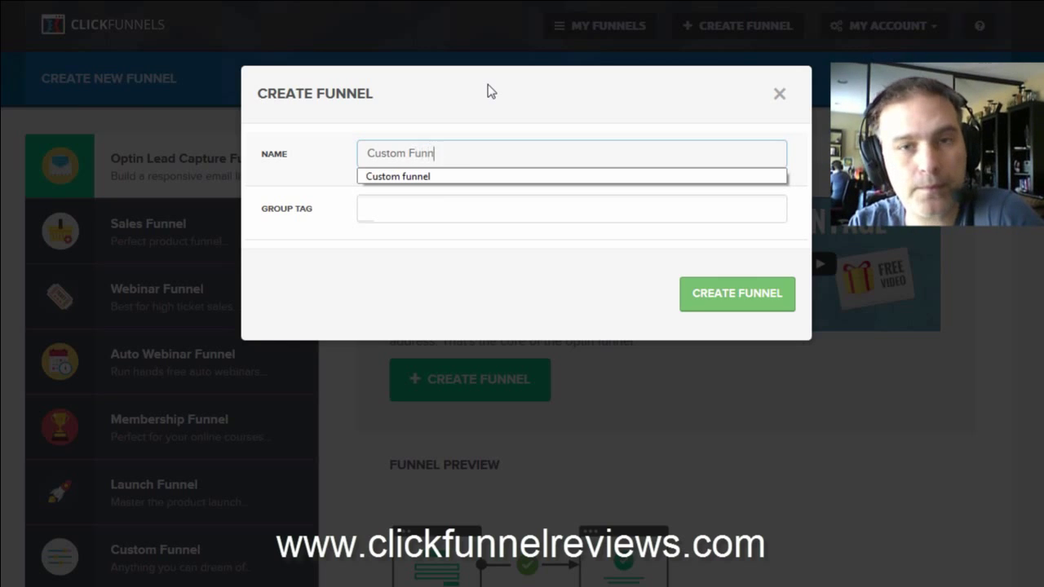
pyautogui.click(714, 300)
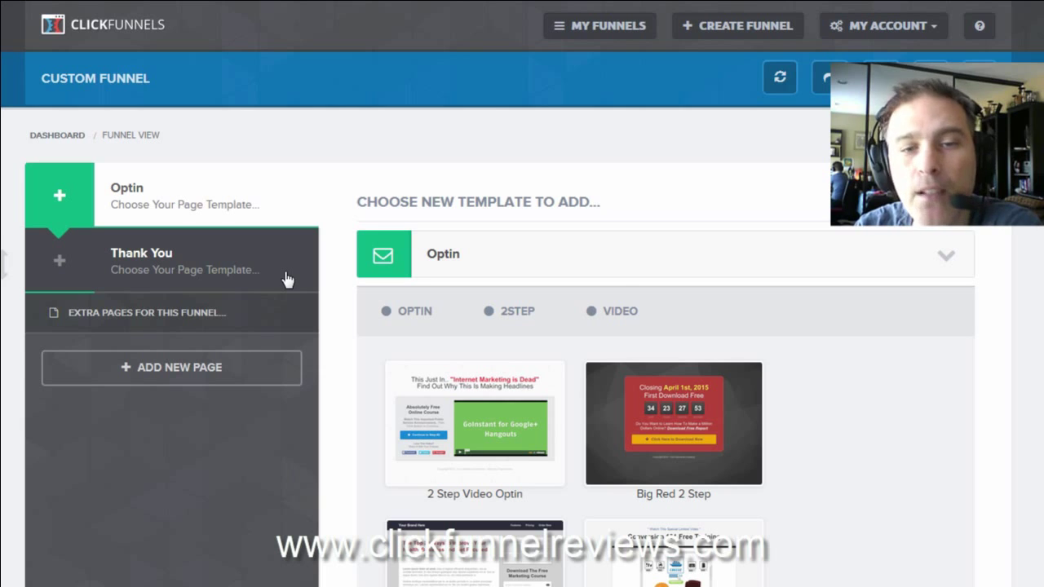
# Step: Browse the page templates offered for the Optin step
pyautogui.scroll(-8, 571, 326)
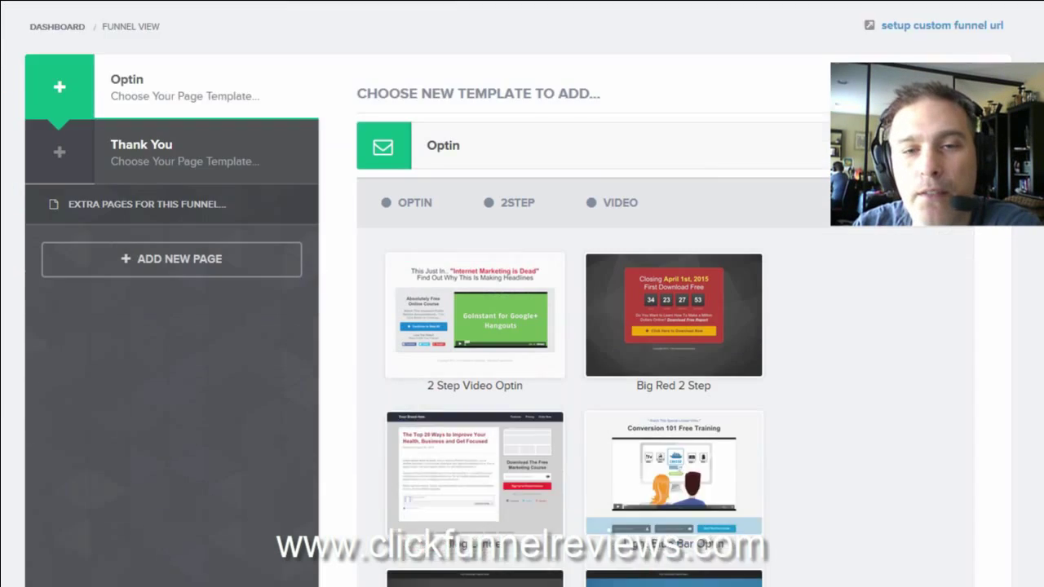
pyautogui.scroll(-11, 575, 326)
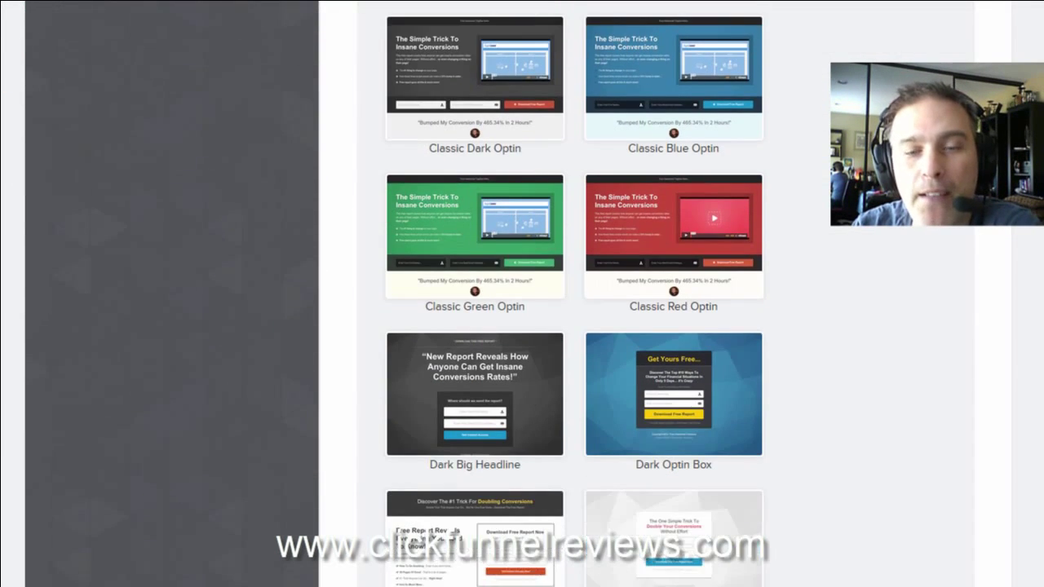
pyautogui.scroll(-20, 574, 327)
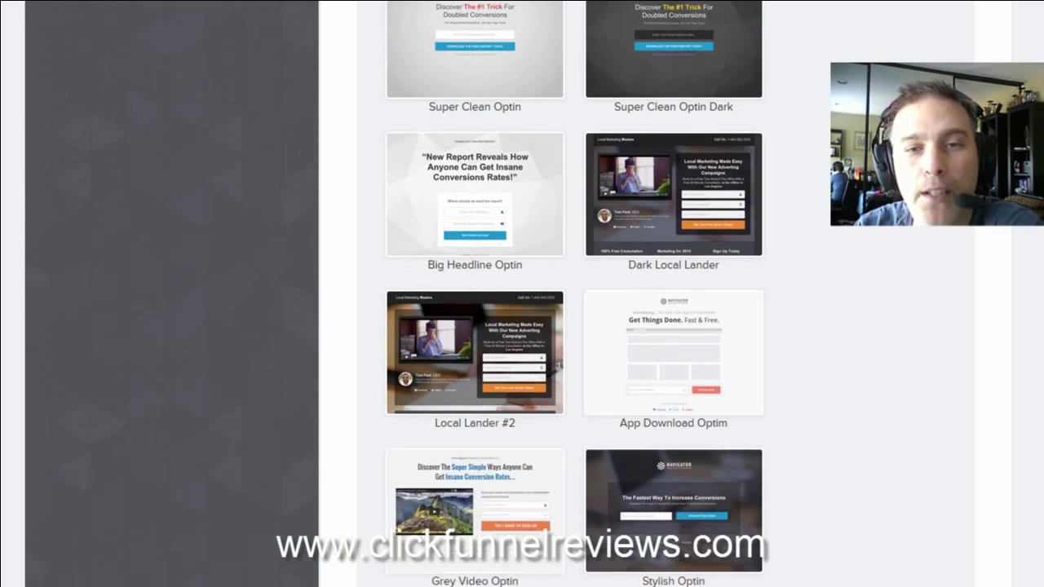
pyautogui.scroll(20, 574, 326)
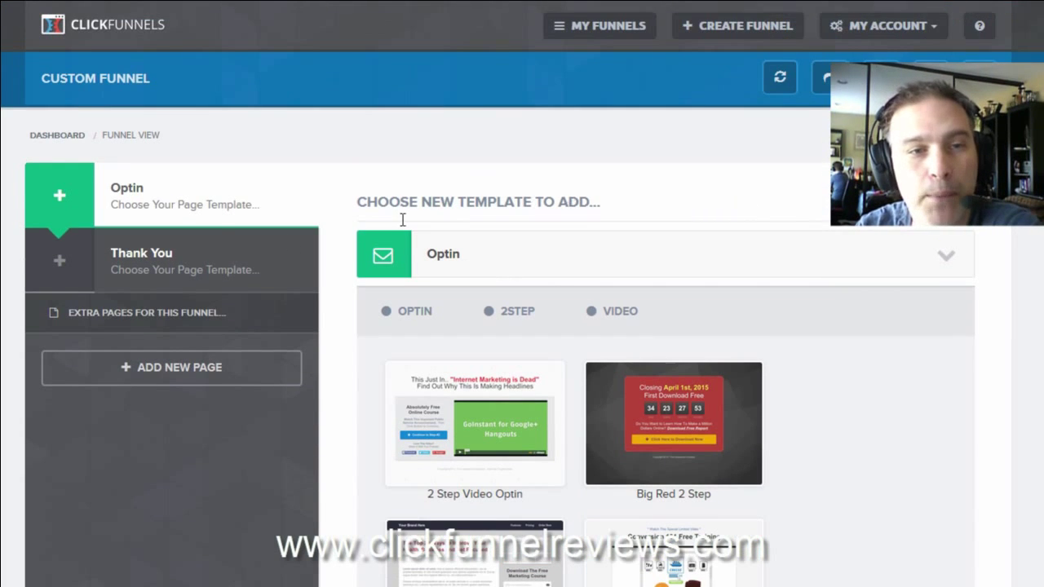
# Step: Switch the Optin step's template category to Sales, accepting the role change, and look over the sales page templates
pyautogui.click(946, 258)
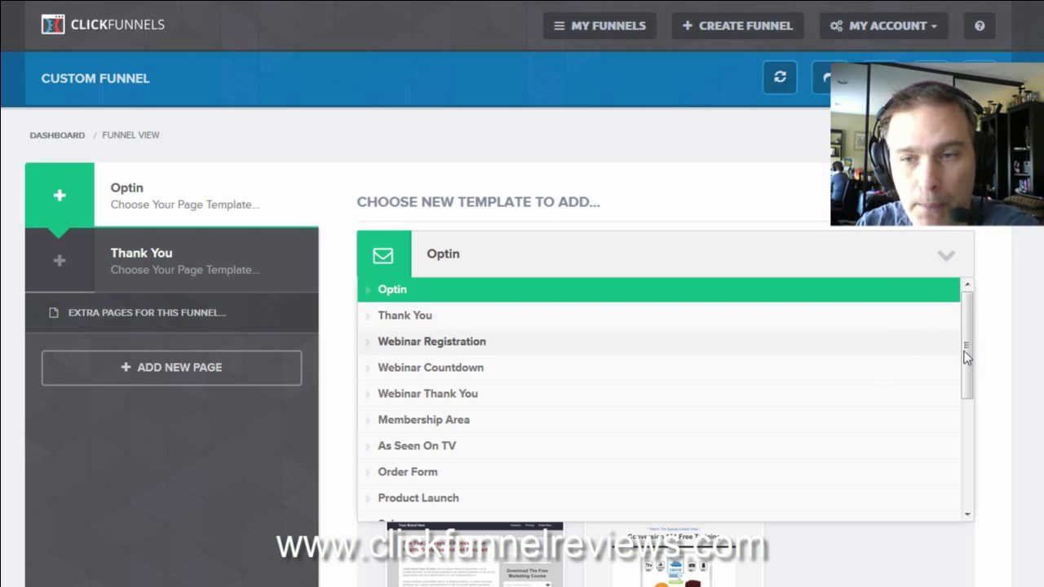
pyautogui.moveTo(970, 359); pyautogui.dragTo(970, 495)
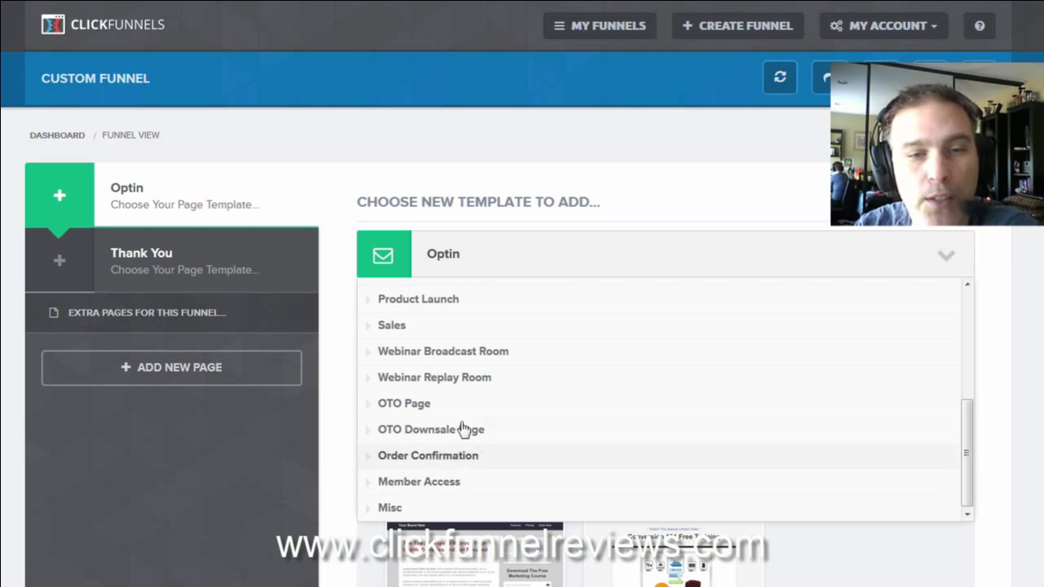
pyautogui.click(737, 328)
pyautogui.click(674, 278)
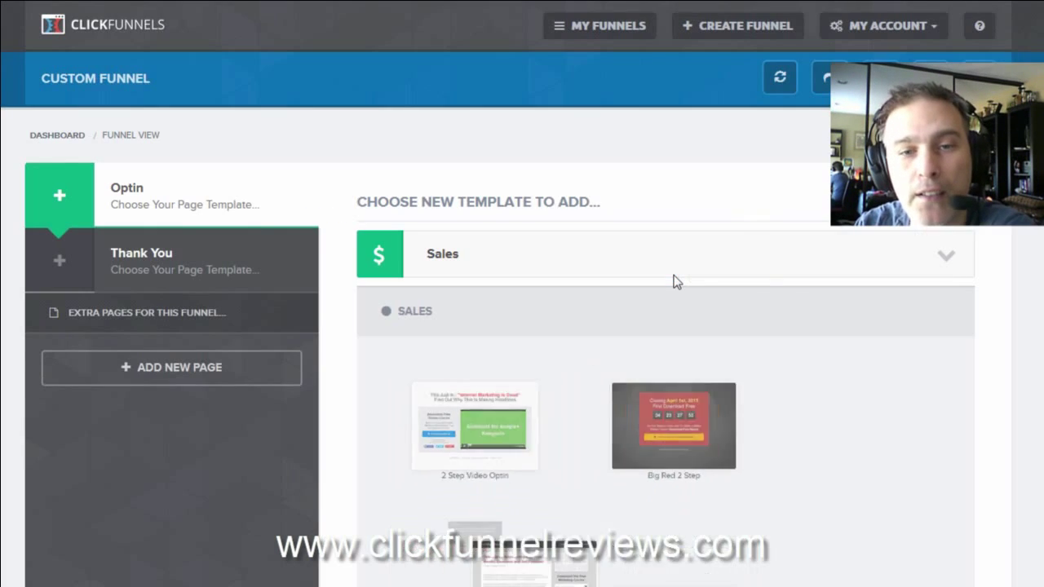
pyautogui.scroll(-6, 665, 408)
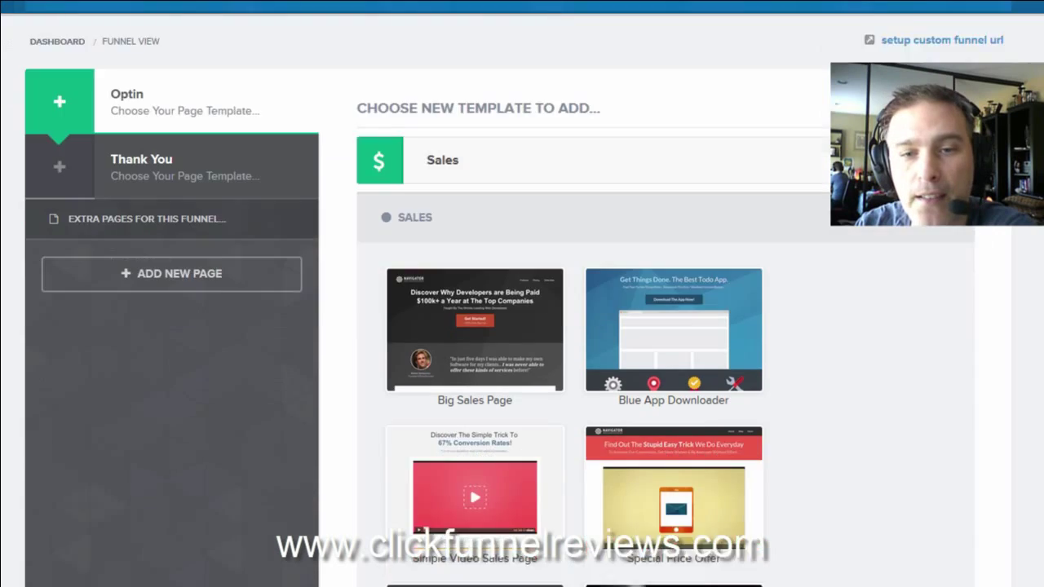
pyautogui.scroll(6, 665, 408)
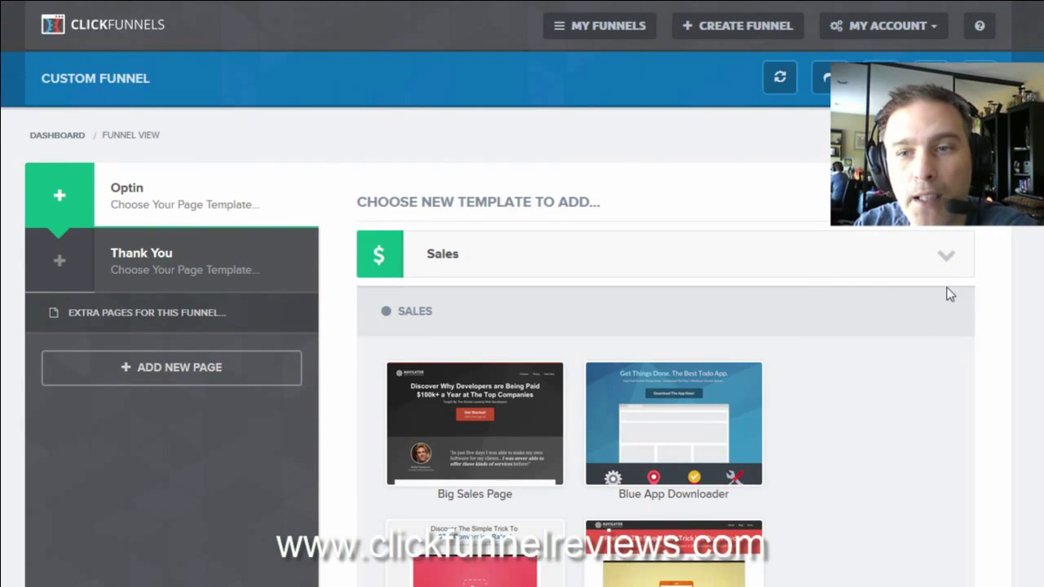
# Step: Switch the template category to OTO Page, accepting the role change, and view the available one-time-offer templates
pyautogui.click(946, 259)
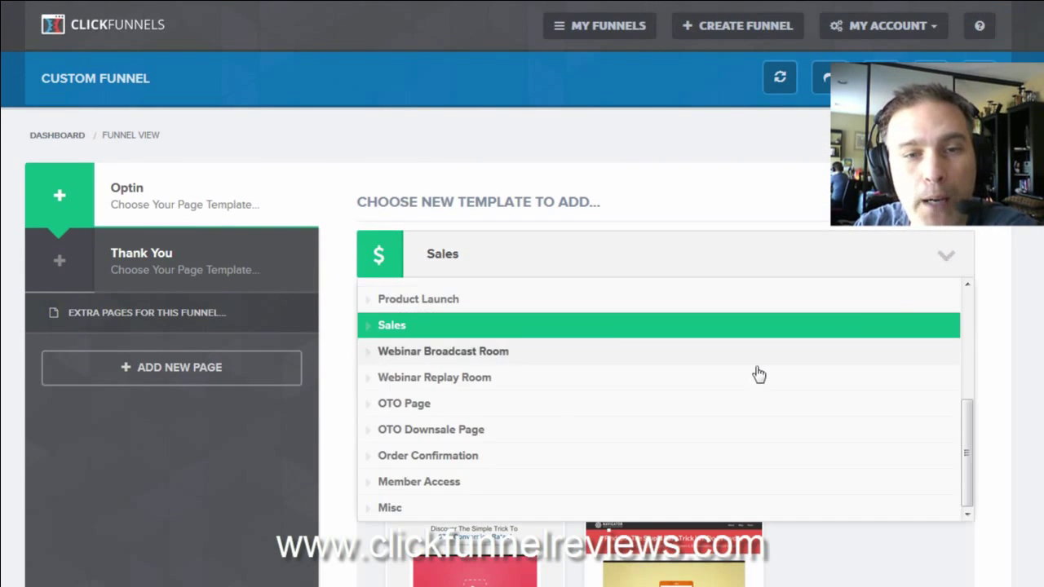
pyautogui.click(475, 407)
pyautogui.click(667, 275)
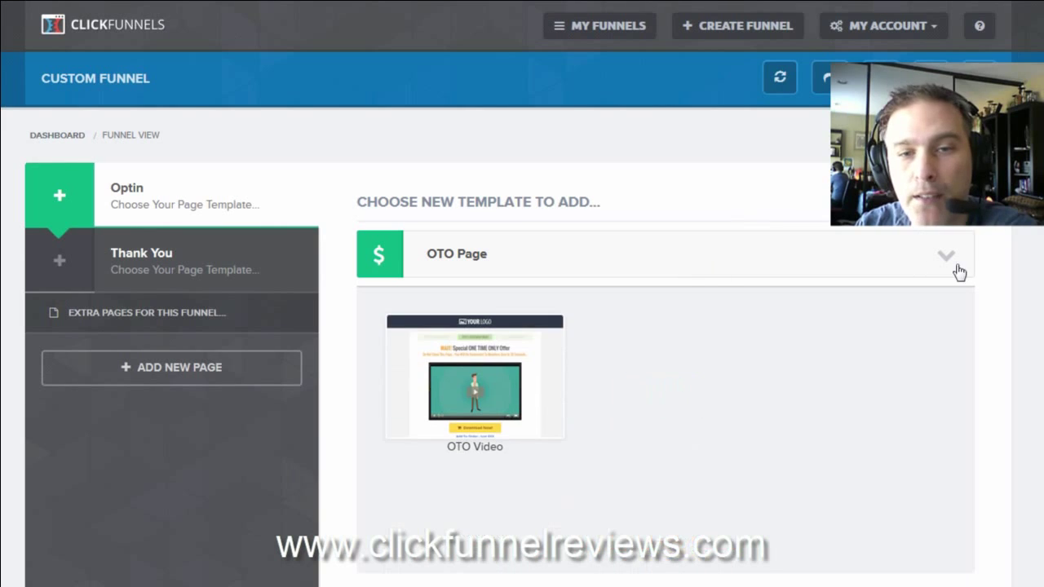
pyautogui.scroll(-1, 522, 326)
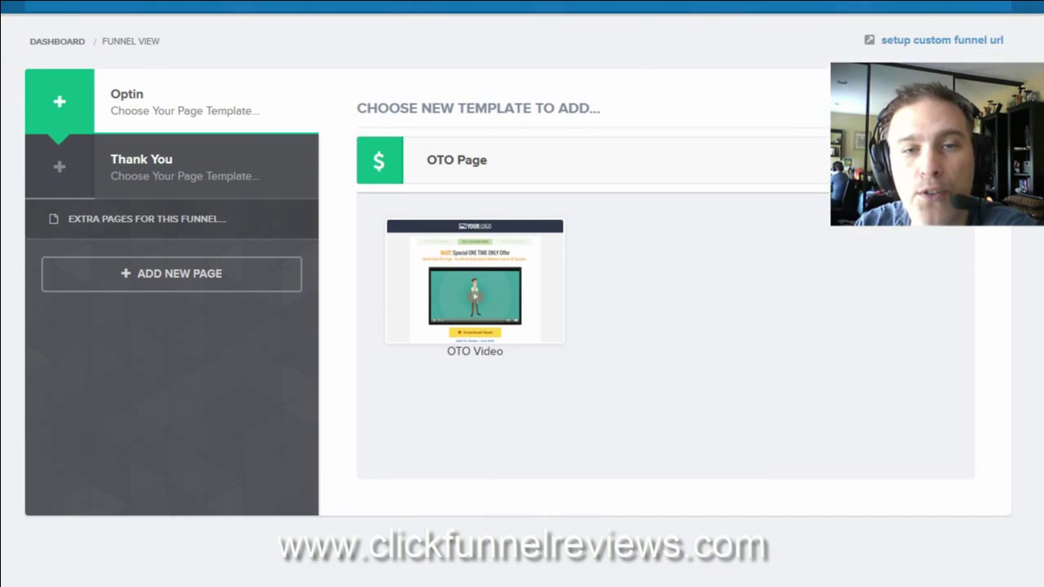
pyautogui.scroll(1, 522, 326)
# Step: Switch the template category to OTO Downsale Page, accepting the role change, and view the downsale templates
pyautogui.click(963, 265)
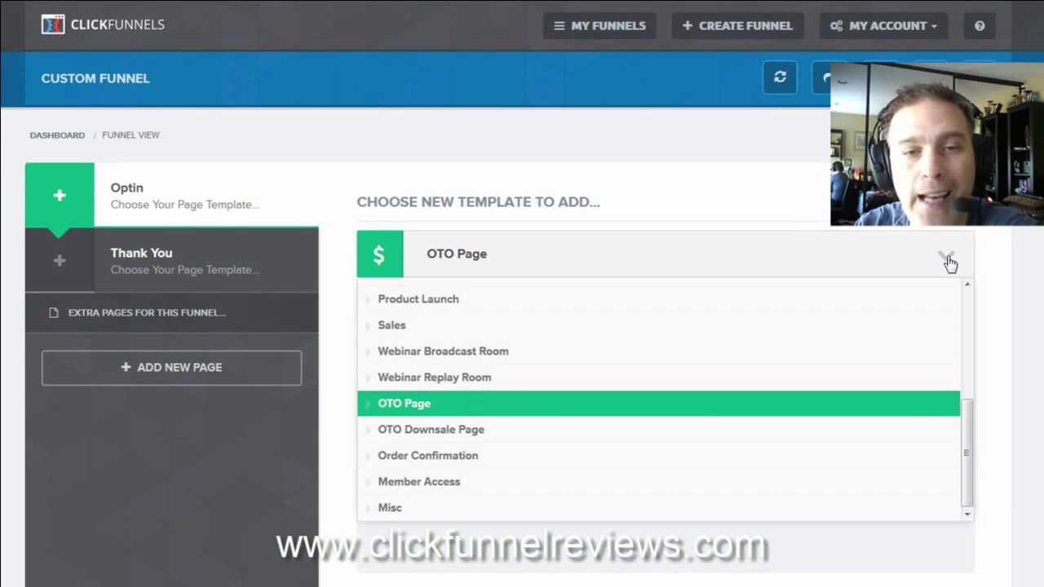
pyautogui.click(641, 432)
pyautogui.click(665, 276)
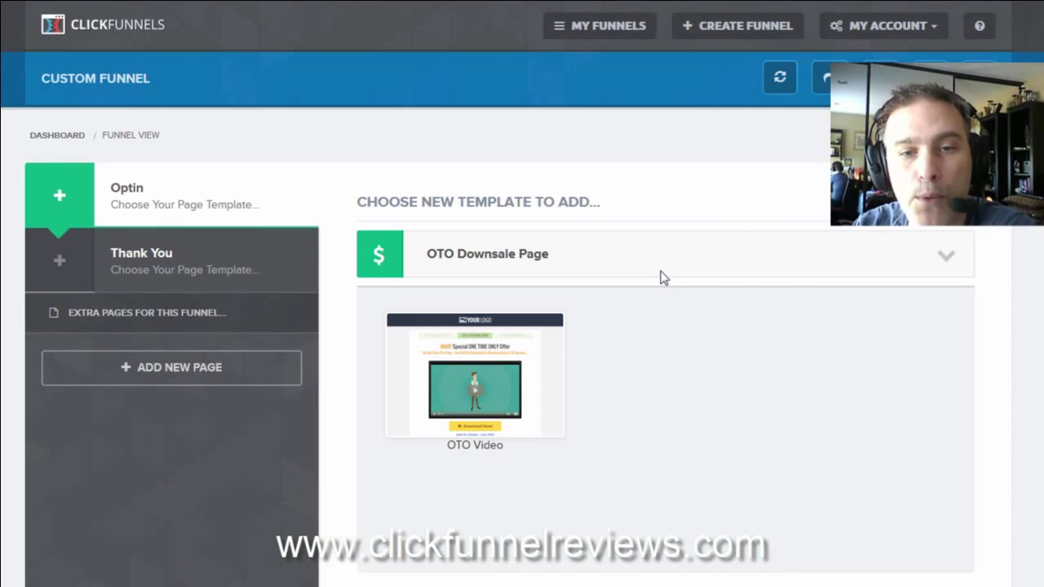
pyautogui.scroll(-1, 522, 326)
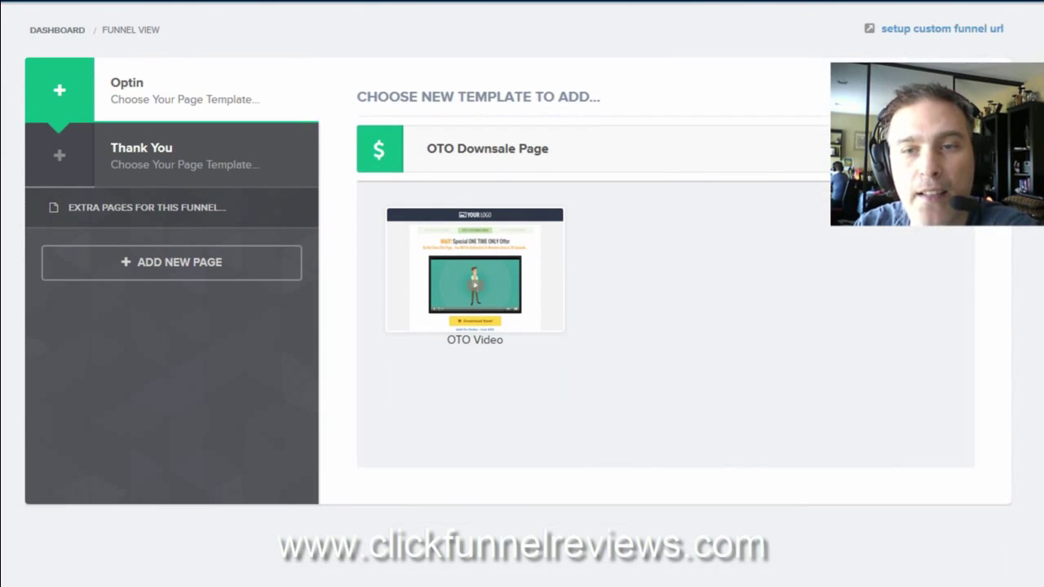
pyautogui.scroll(1, 522, 326)
# Step: Switch the template category to Order Confirmation, accepting the role change, to view its templates
pyautogui.click(947, 270)
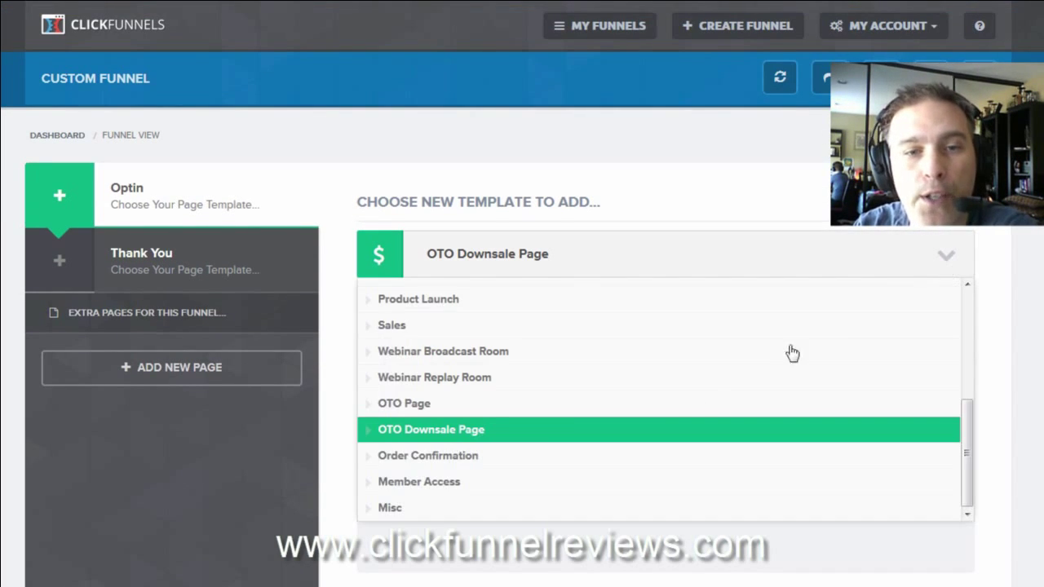
pyautogui.click(575, 457)
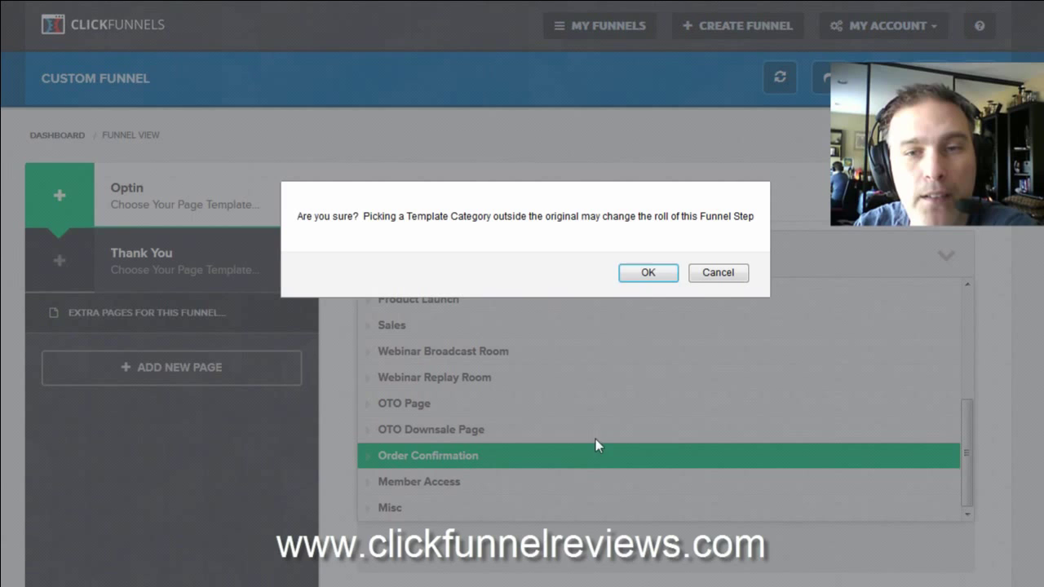
pyautogui.click(648, 272)
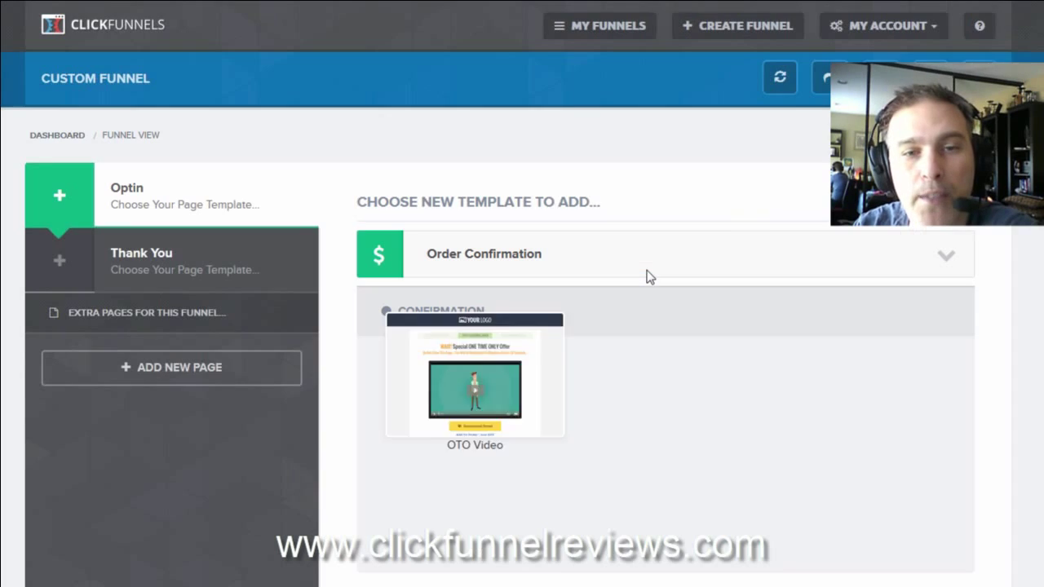
# Step: Set the step's template category back to Optin, accepting the role change
pyautogui.click(945, 265)
pyautogui.moveTo(967, 441); pyautogui.dragTo(967, 292)
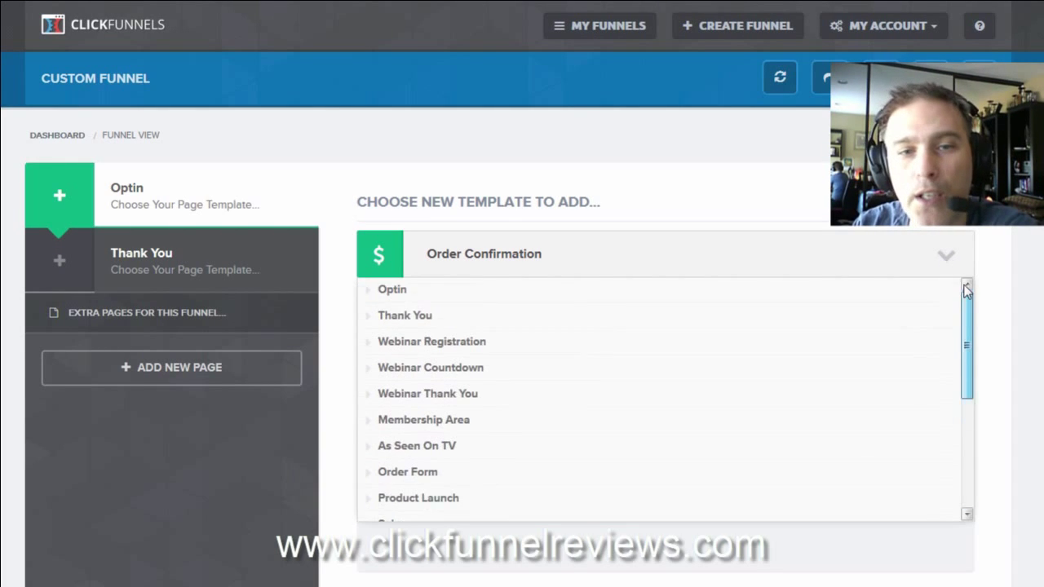
pyautogui.click(806, 299)
pyautogui.click(647, 274)
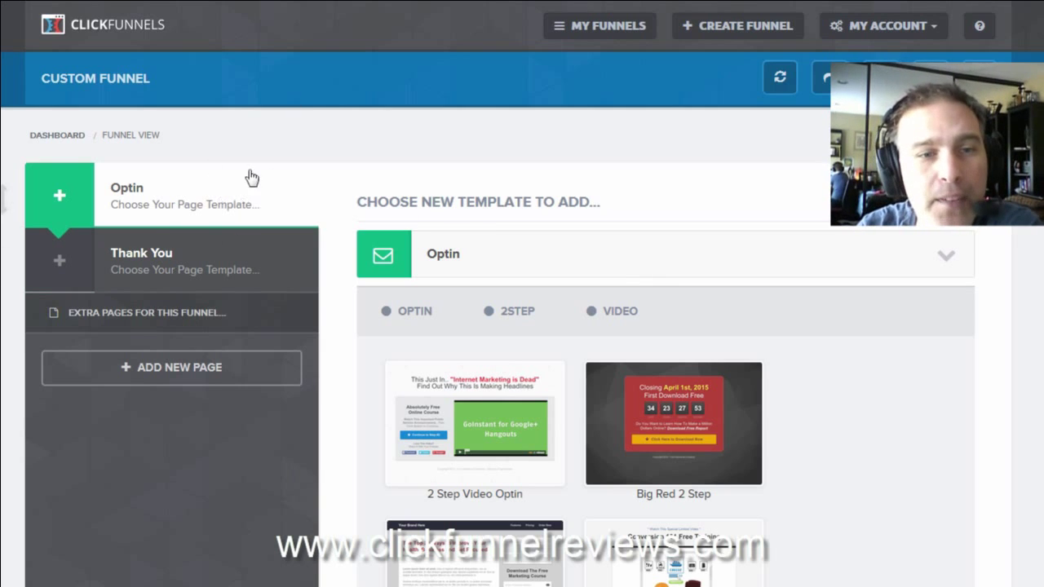
# Step: Add two extra pages to the funnel, named Page 1 and Page 2
pyautogui.click(158, 370)
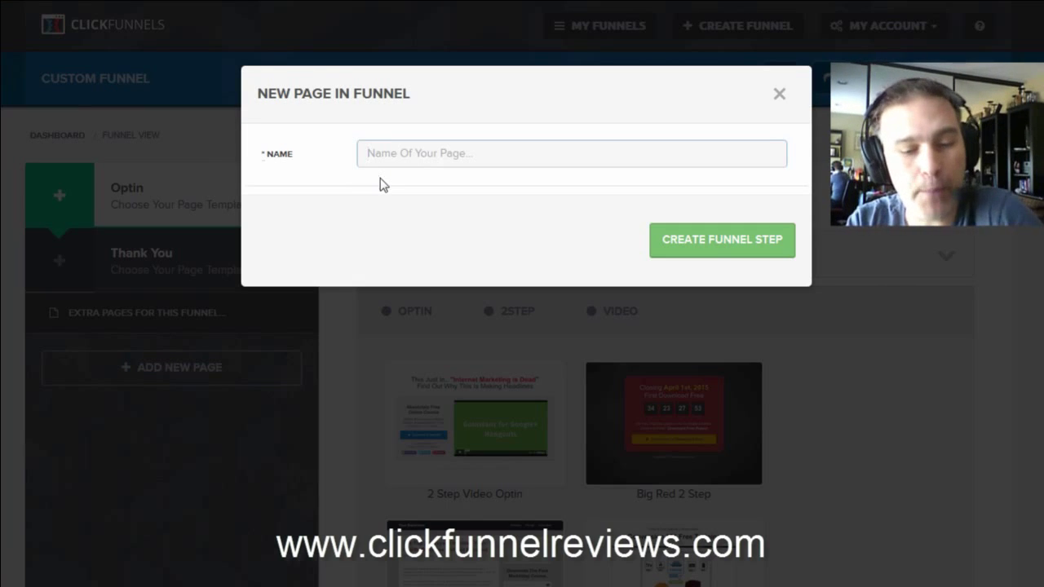
pyautogui.write('Page 1')
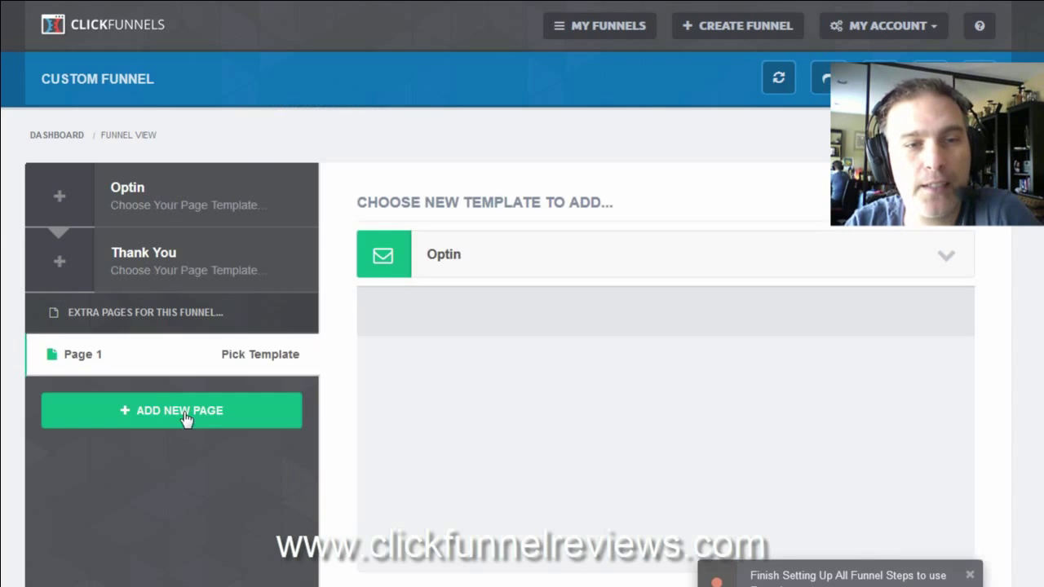
pyautogui.click(186, 417)
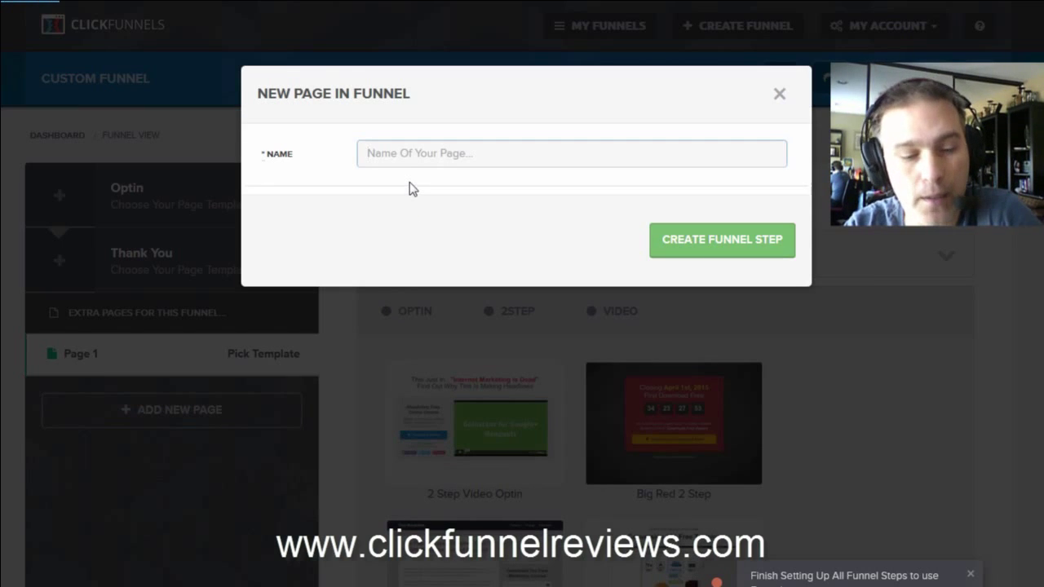
pyautogui.write('Page 2')
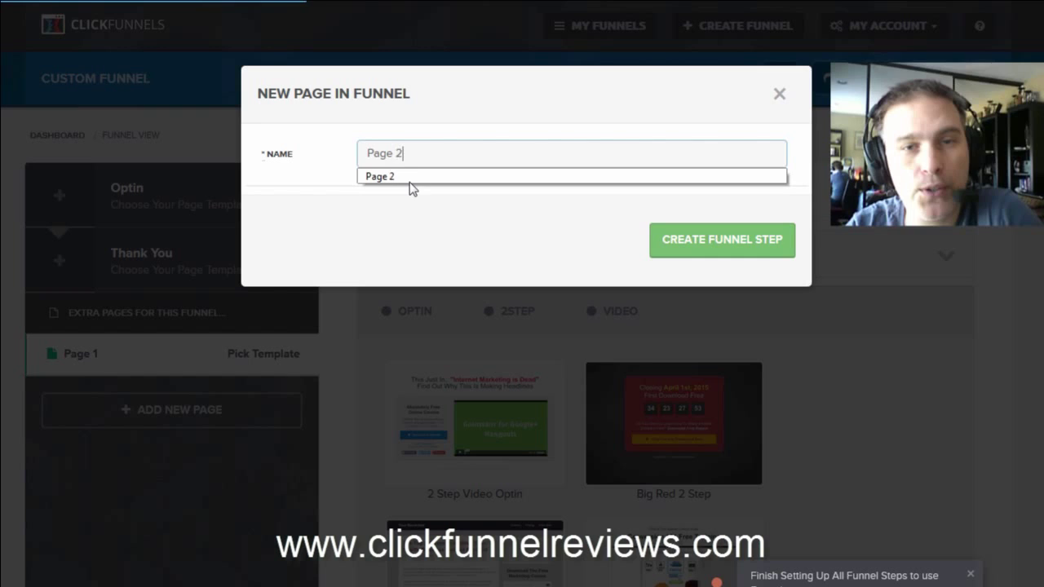
pyautogui.click(696, 244)
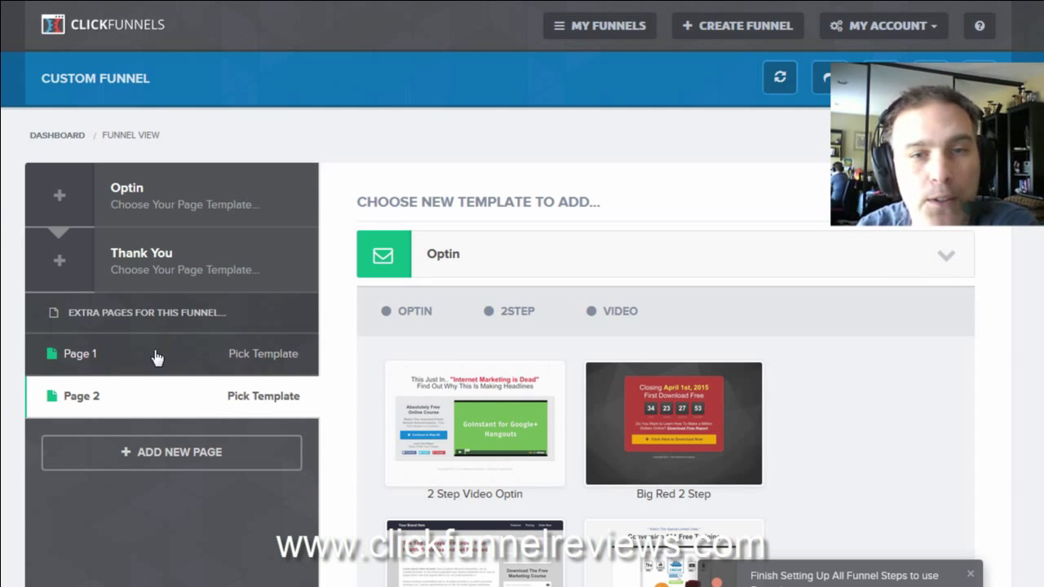
# Step: Apply the 2 Step Video Optin template to the funnel's Optin step
pyautogui.click(200, 198)
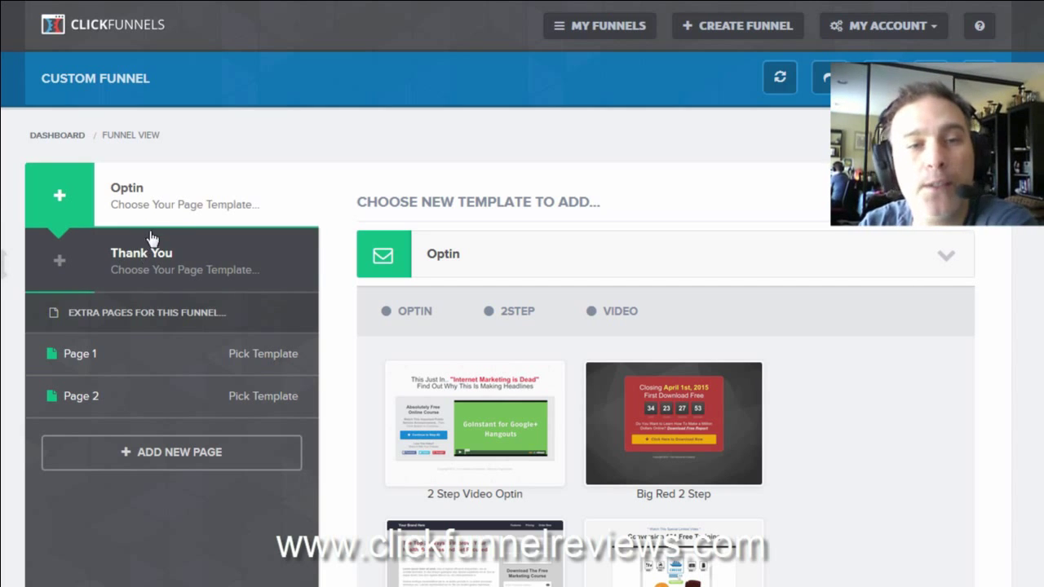
pyautogui.moveTo(463, 440)
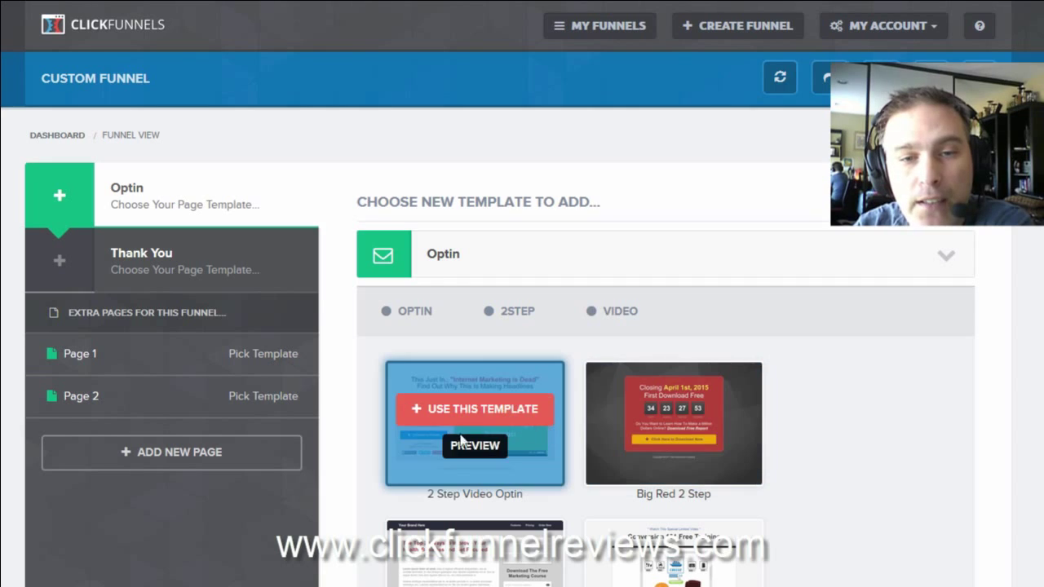
pyautogui.click(475, 411)
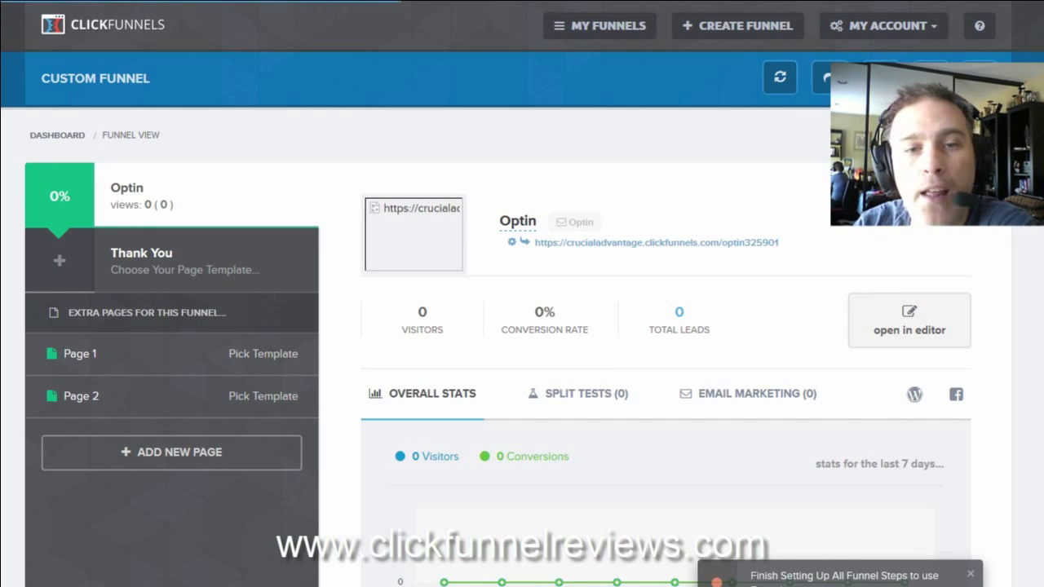
pyautogui.scroll(-1, 522, 326)
pyautogui.scroll(1, 522, 326)
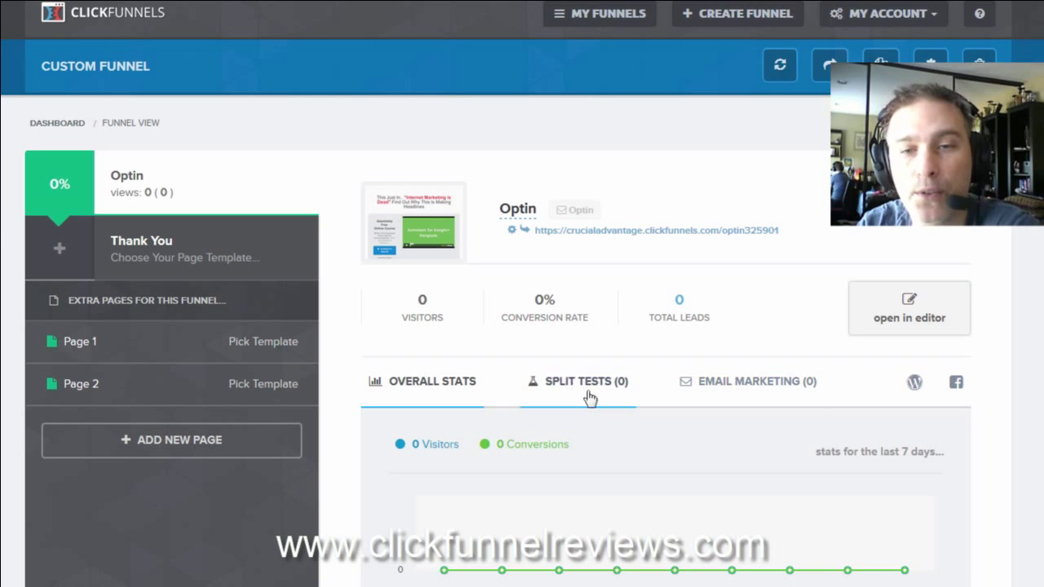
# Step: View the Optin step's email marketing section, open and dismiss the new email form, and look over the page actions
pyautogui.click(775, 385)
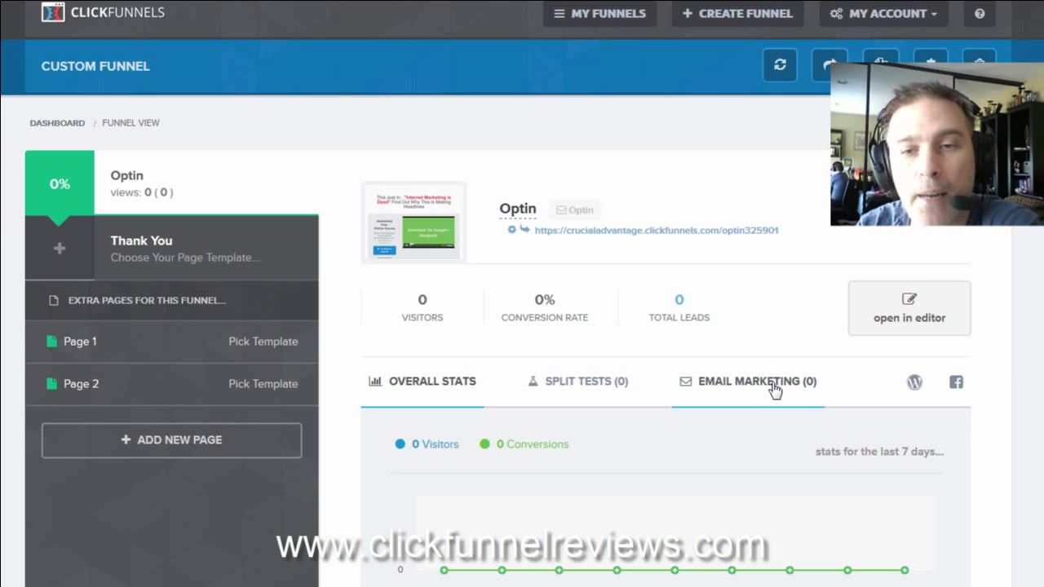
pyautogui.scroll(-1, 869, 405)
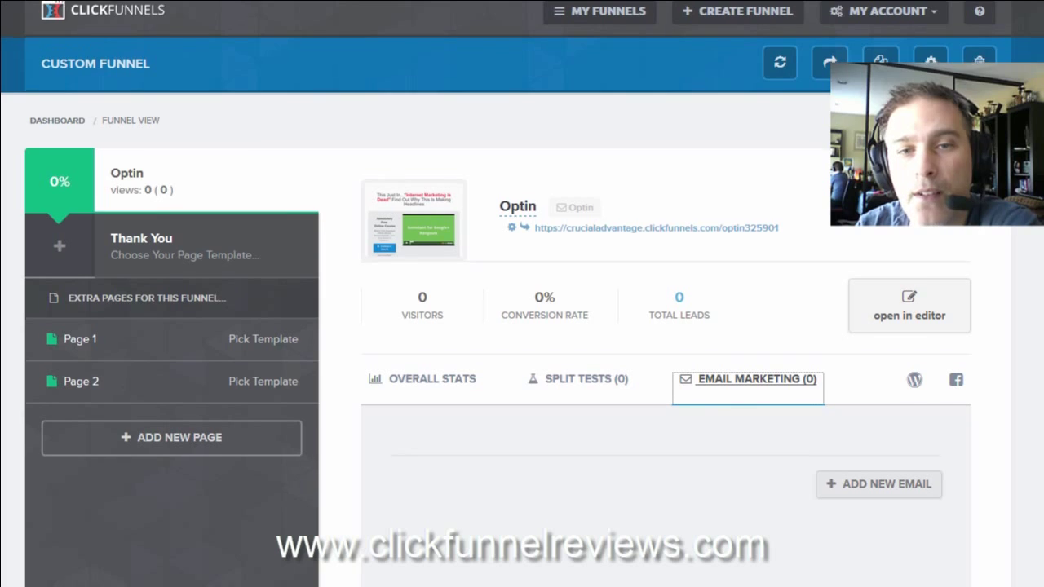
pyautogui.click(869, 402)
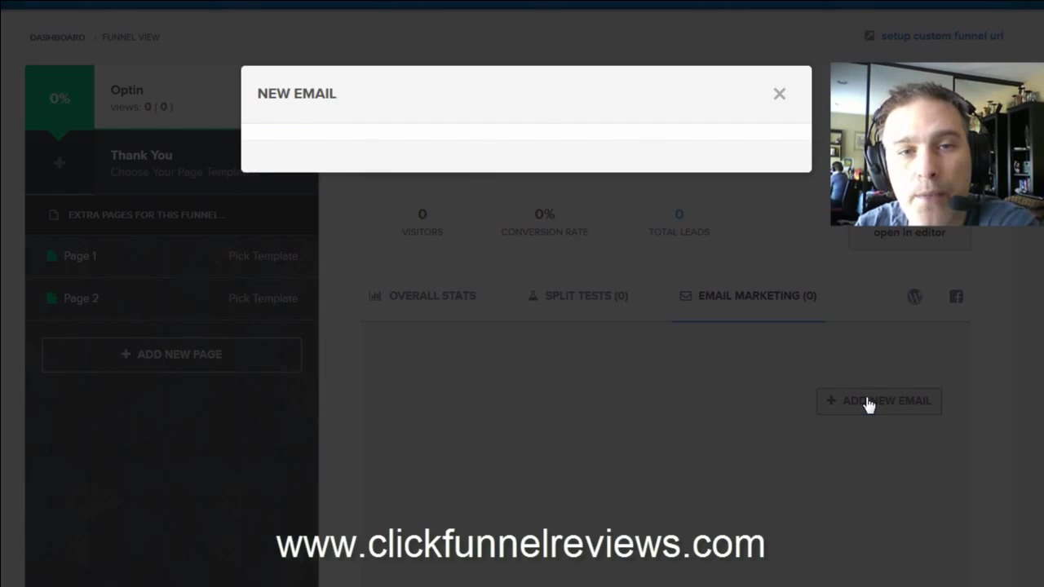
pyautogui.click(780, 95)
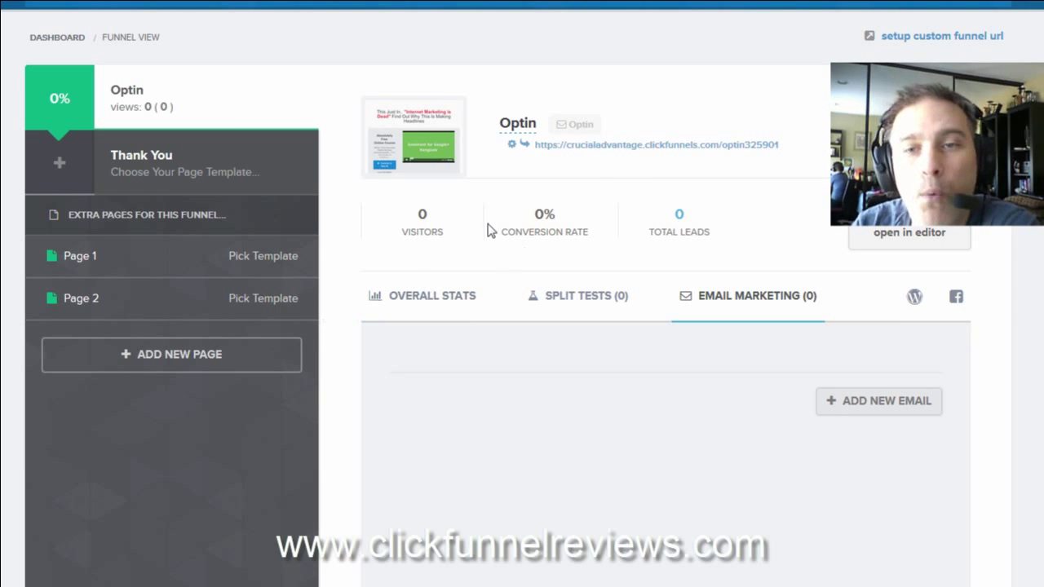
pyautogui.scroll(2, 522, 294)
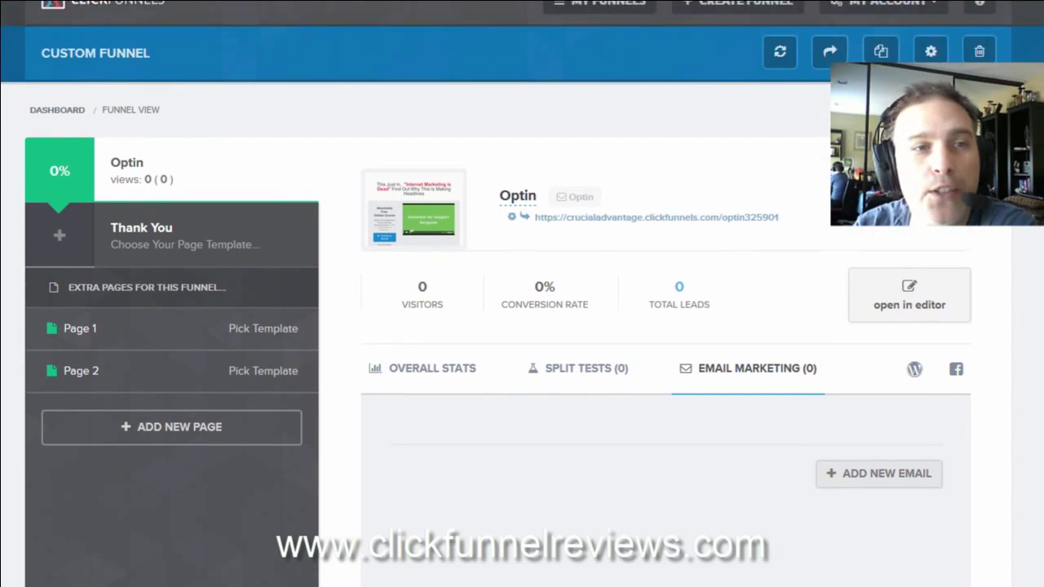
pyautogui.scroll(-4, 522, 293)
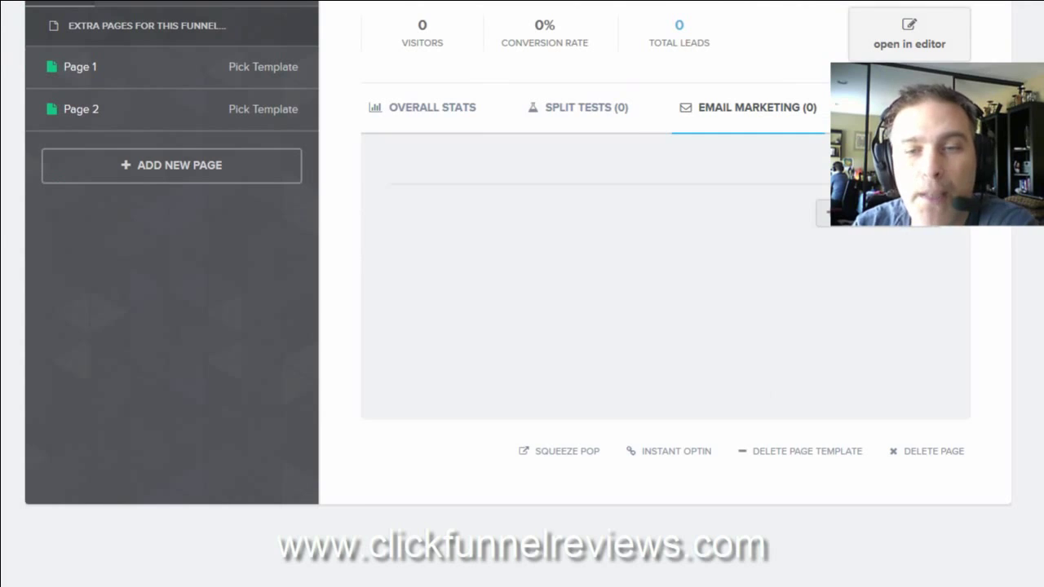
pyautogui.scroll(5, 522, 293)
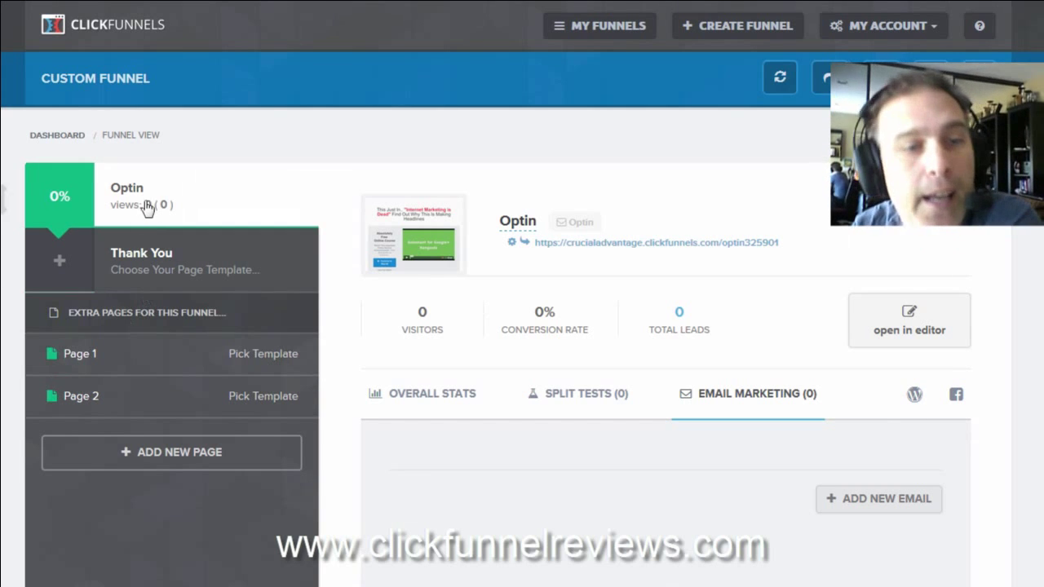
# Step: Move the Thank You step above Optin in the funnel order, accepting the stats reset
pyautogui.moveTo(118, 245); pyautogui.dragTo(5, 181)
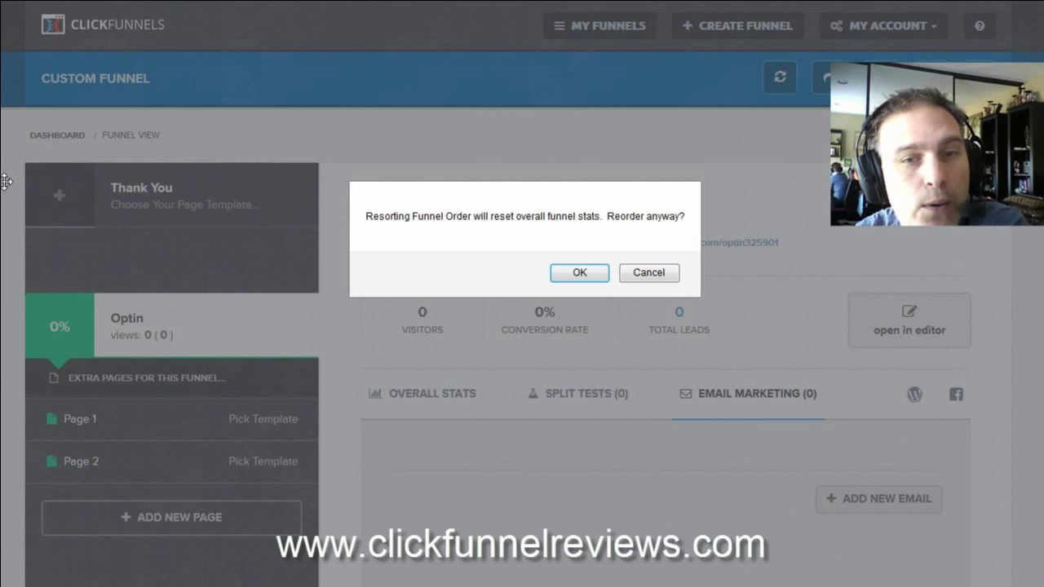
pyautogui.click(580, 272)
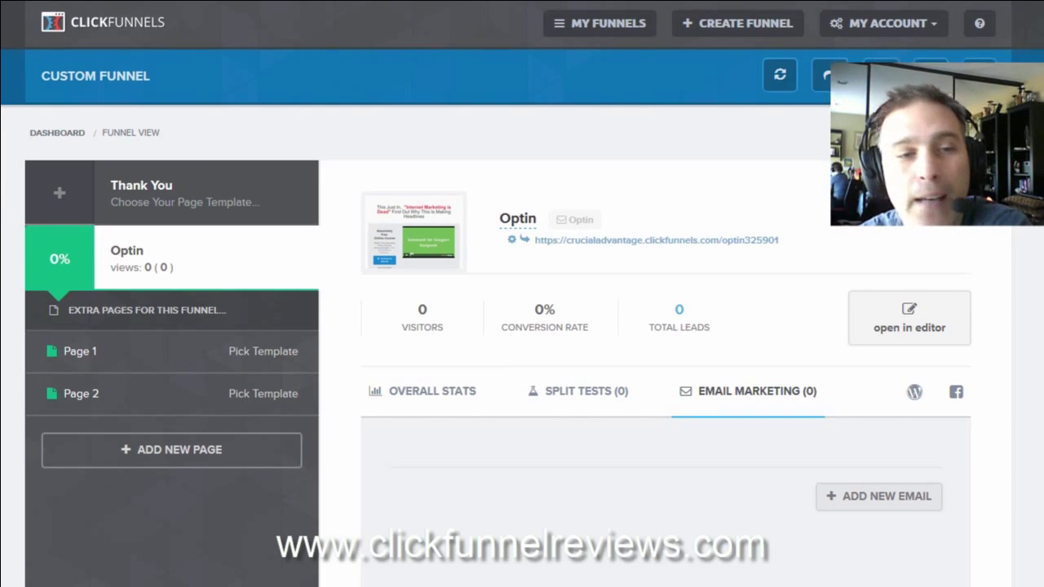
# Step: Browse the Optin templates for the extra page Page 1 and apply 2 Step Video Optin to it
pyautogui.scroll(-4, 522, 326)
pyautogui.scroll(2, 582, 228)
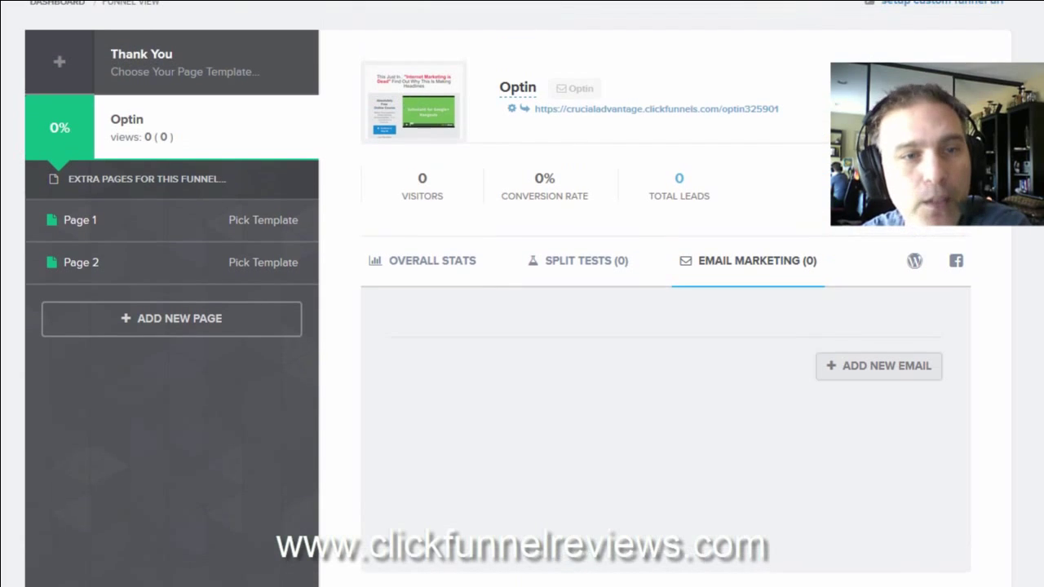
pyautogui.click(182, 227)
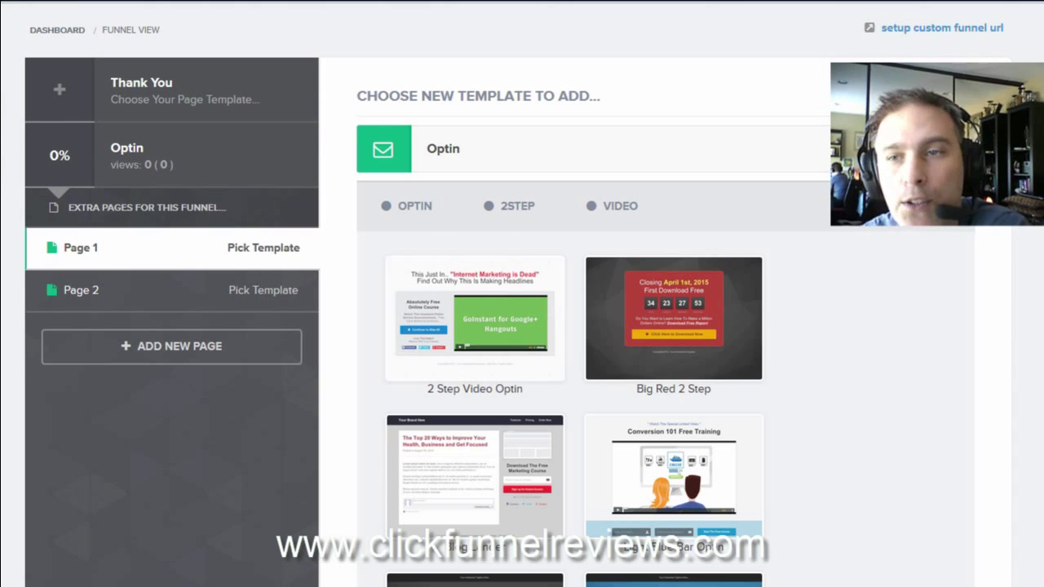
pyautogui.scroll(-20, 665, 367)
pyautogui.scroll(20, 665, 368)
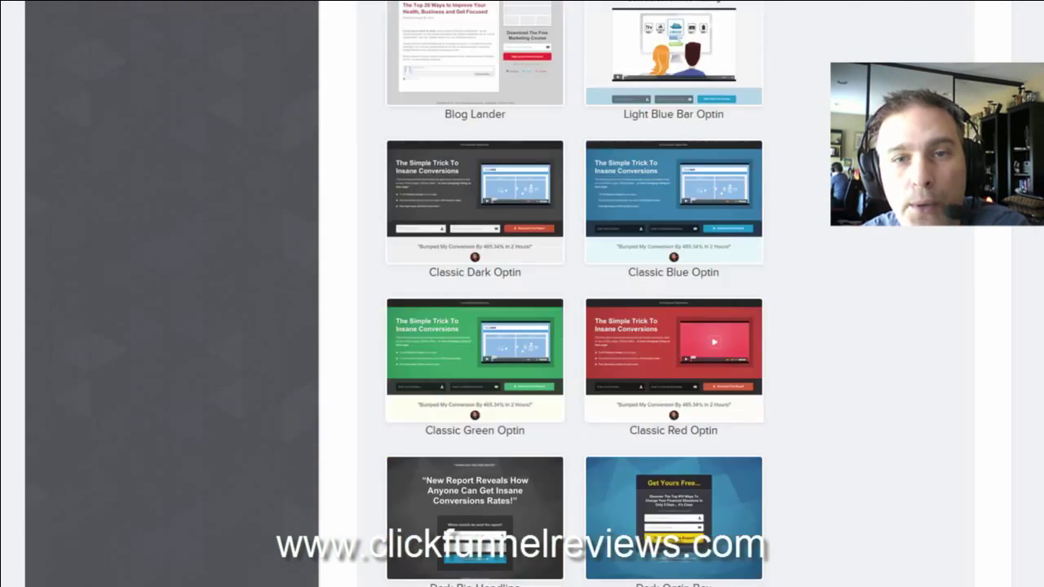
pyautogui.moveTo(466, 449)
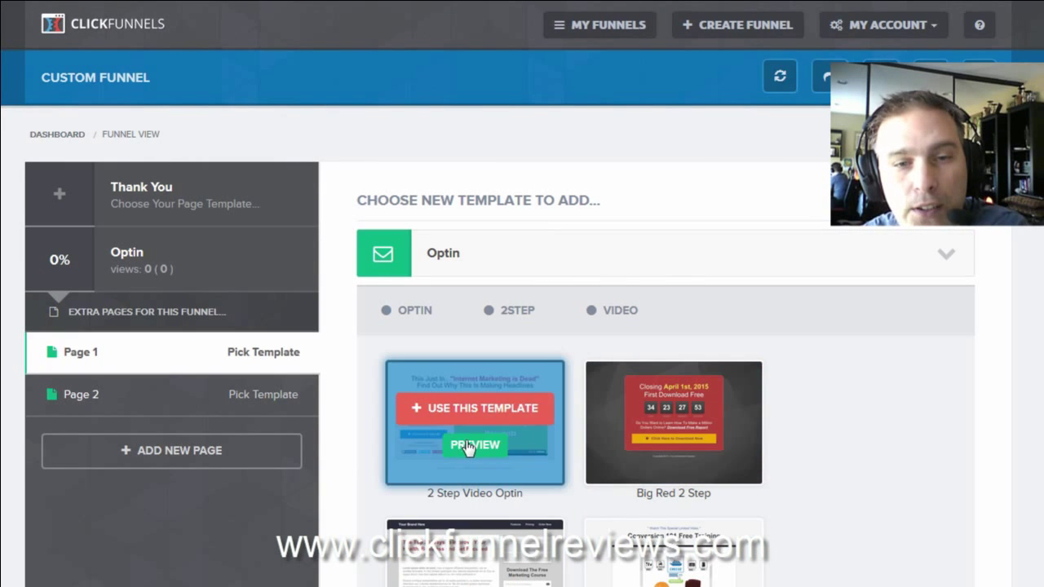
pyautogui.click(466, 408)
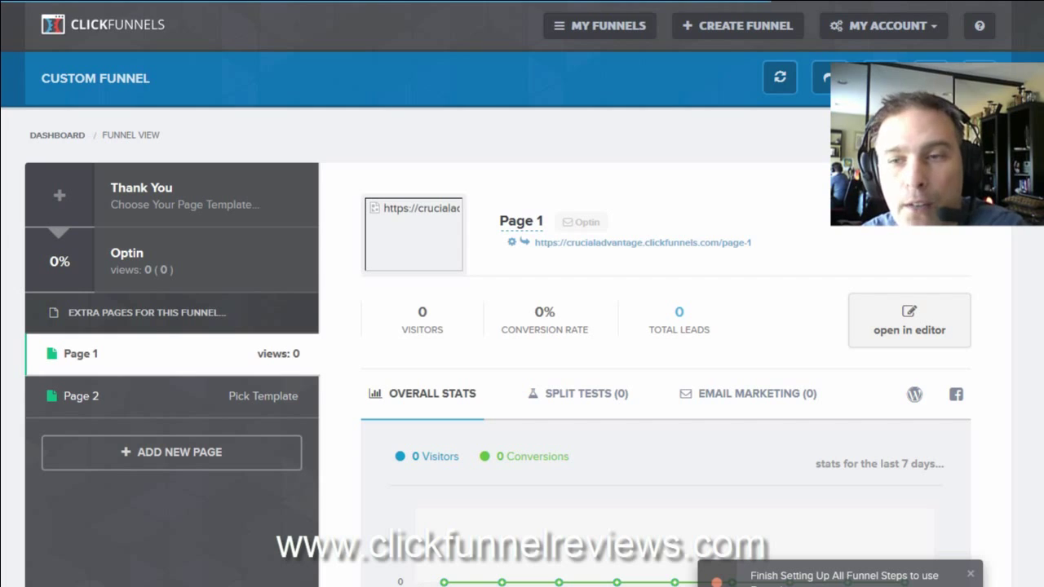
# Step: Look over Page 1's page actions, and move the Optin step back above Thank You, accepting the stats reset
pyautogui.scroll(-1, 995, 300)
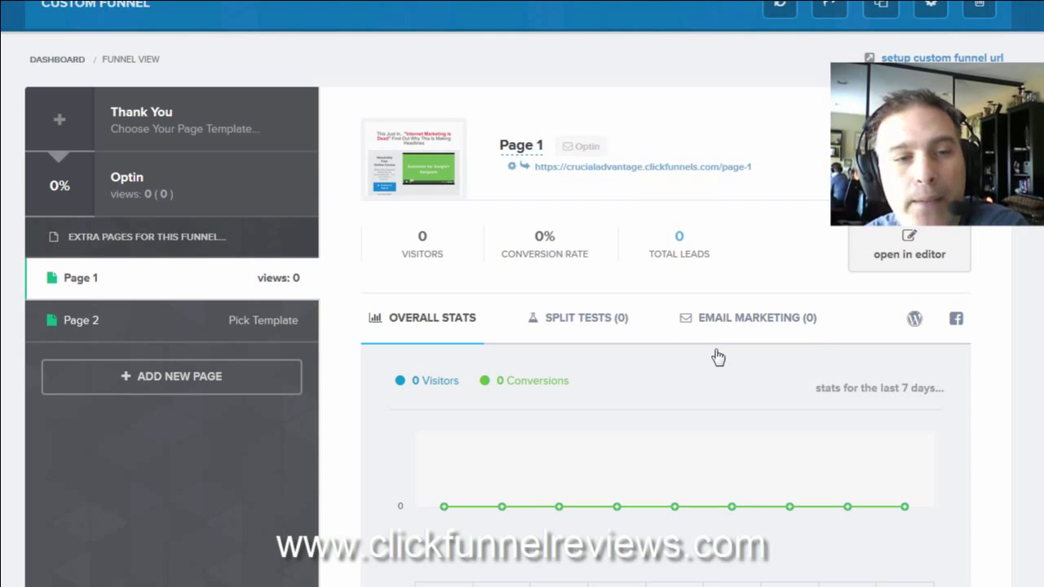
pyautogui.scroll(-3, 522, 294)
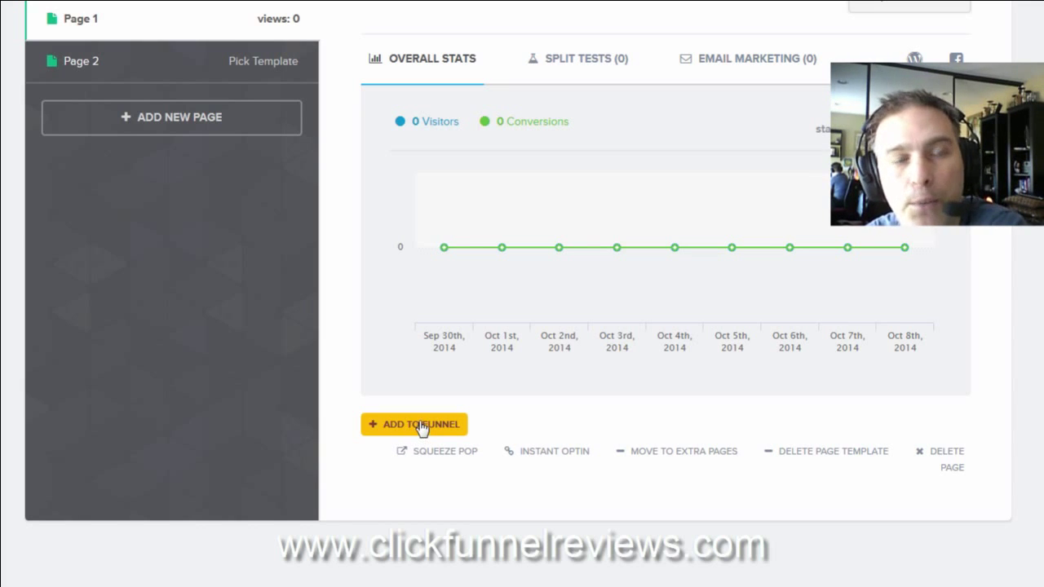
pyautogui.scroll(2, 1025, 441)
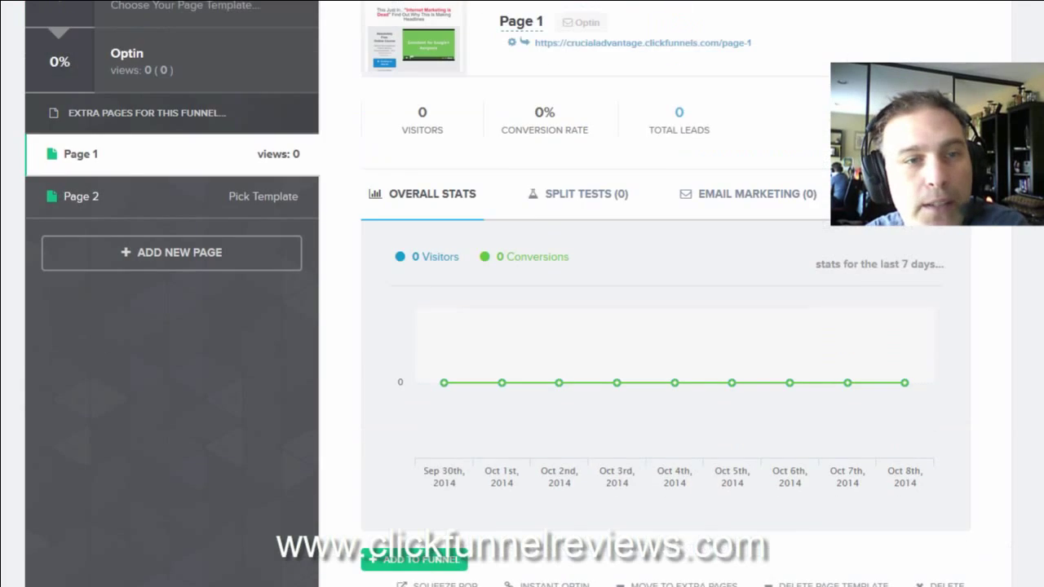
pyautogui.scroll(3, 1025, 440)
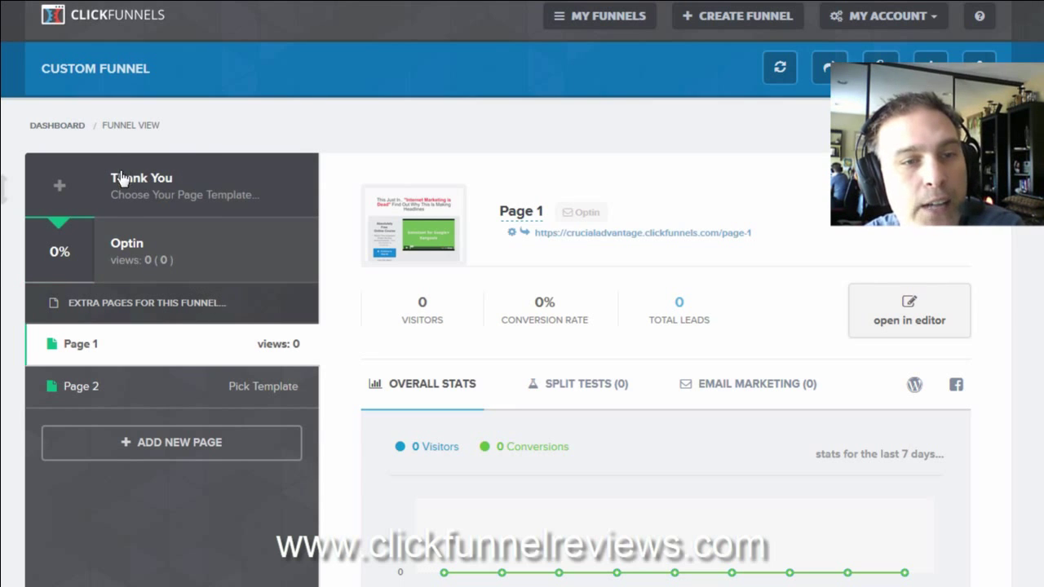
pyautogui.moveTo(4, 250); pyautogui.dragTo(4, 212)
pyautogui.click(592, 281)
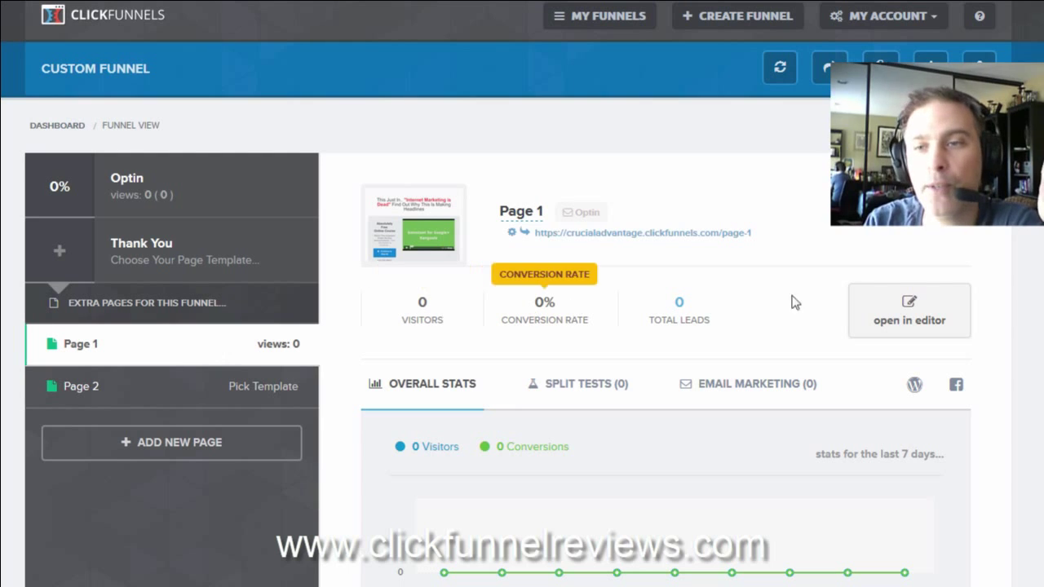
# Step: Add Page 1 to the main funnel steps and place it between Optin and Thank You, accepting the stats reset
pyautogui.scroll(-1, 522, 294)
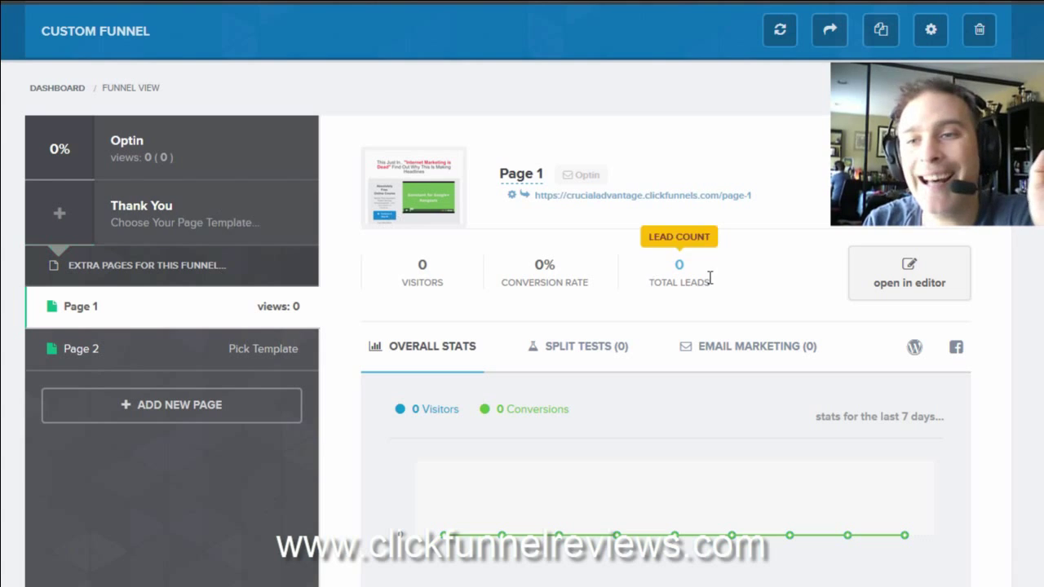
pyautogui.scroll(-3, 683, 408)
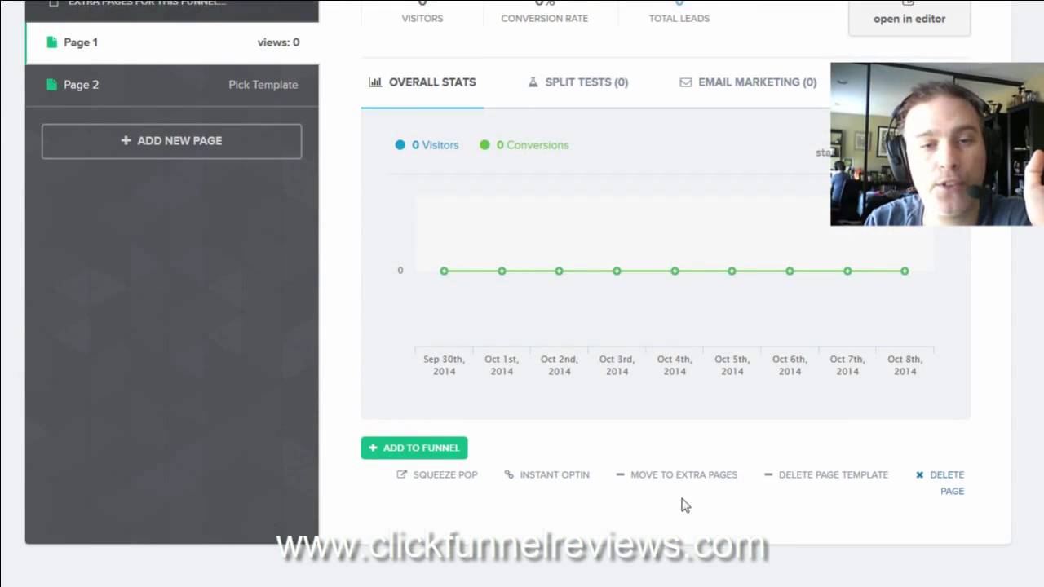
pyautogui.click(412, 448)
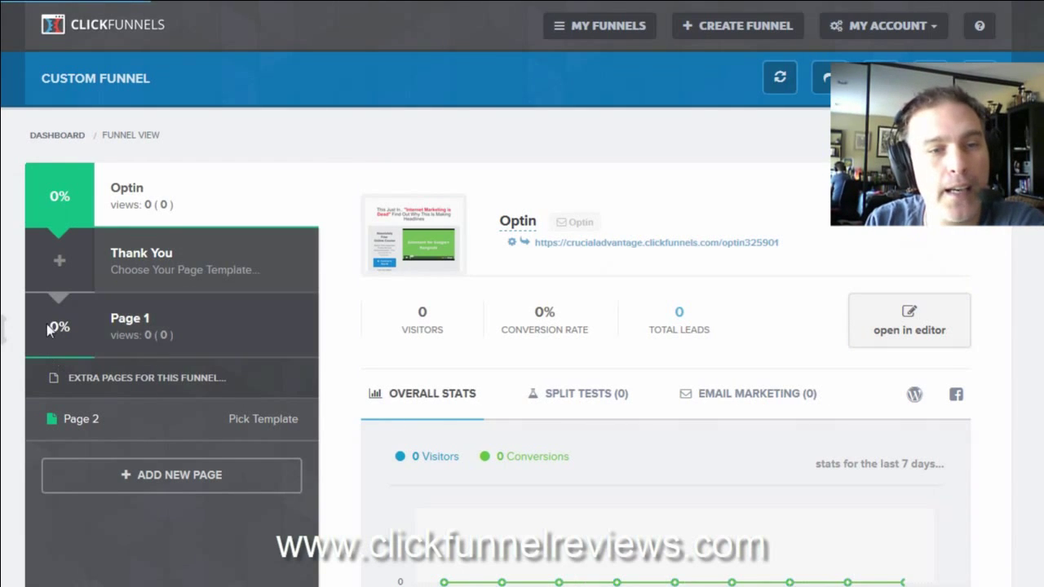
pyautogui.moveTo(86, 338); pyautogui.dragTo(12, 342)
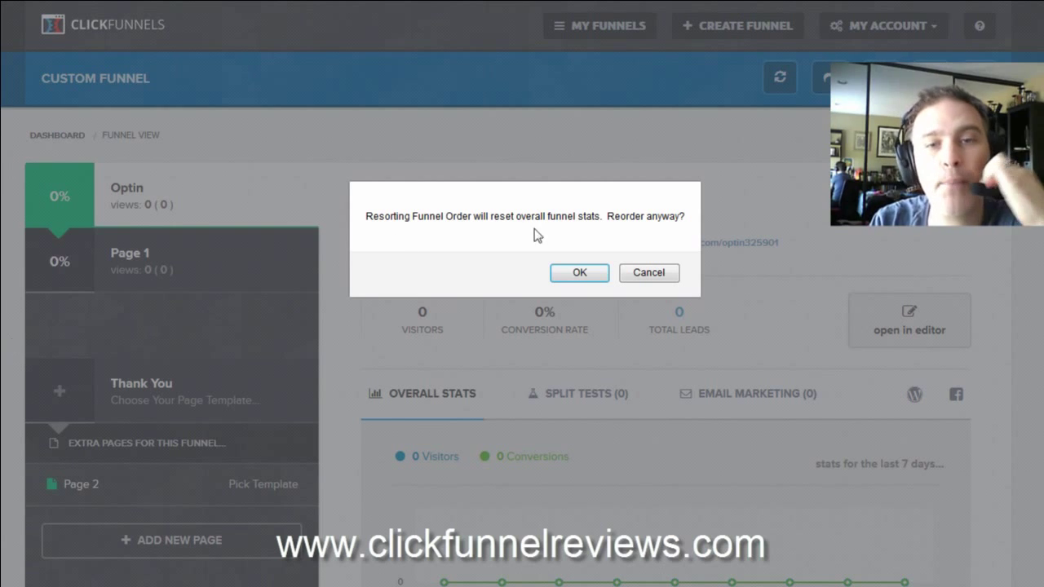
pyautogui.click(579, 274)
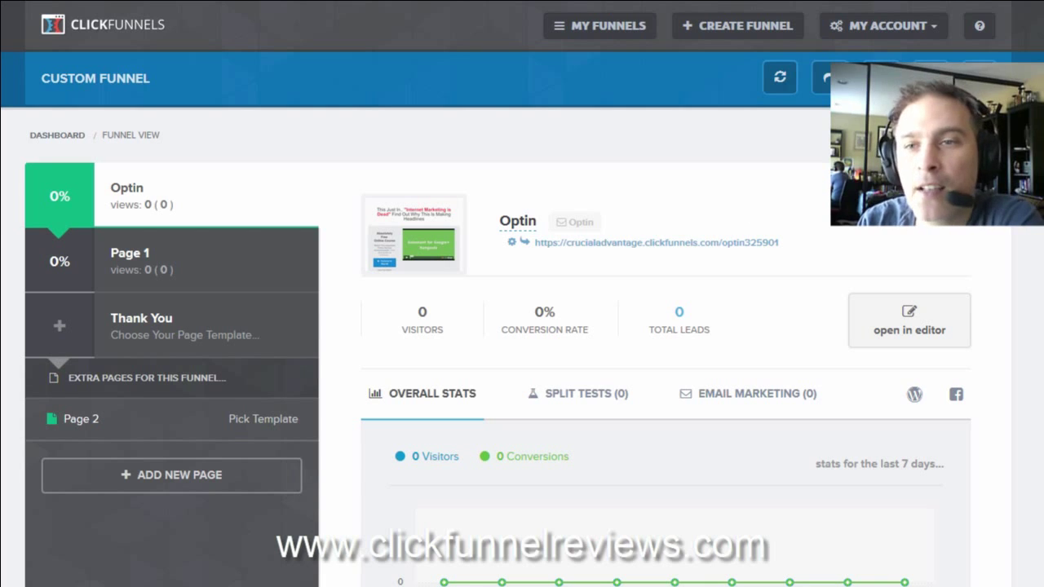
# Step: Examine the reordered funnel steps and the Optin step's statistics and page actions, including the page deletion option
pyautogui.scroll(-3, 930, 147)
pyautogui.scroll(2, 930, 147)
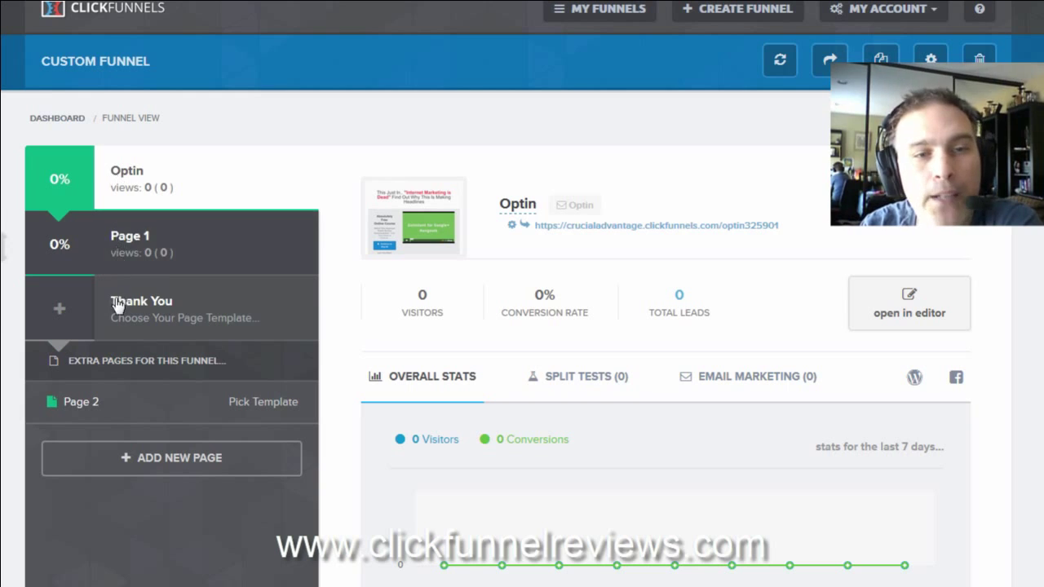
pyautogui.click(155, 325)
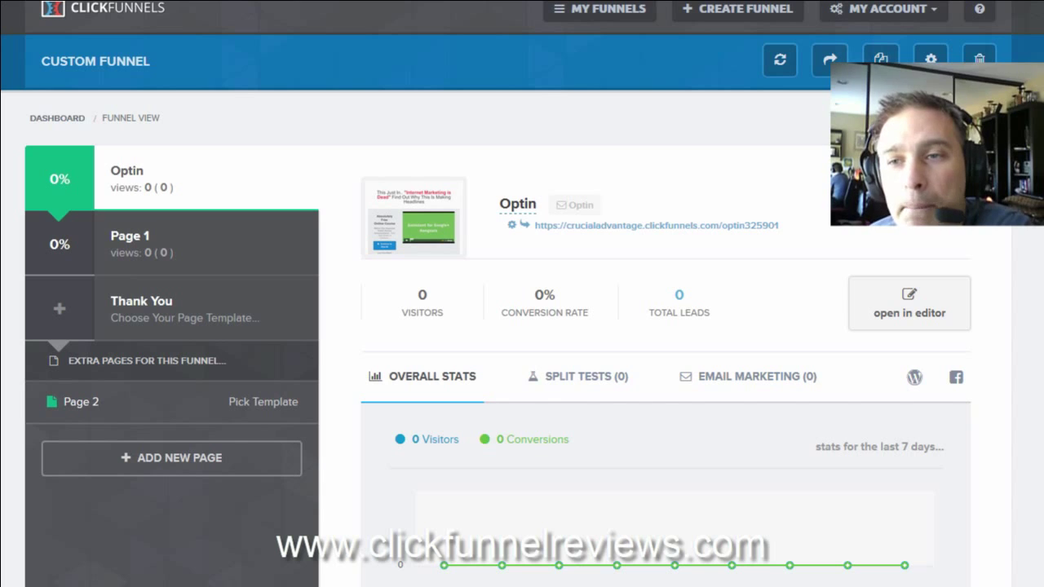
pyautogui.scroll(-4, 518, 294)
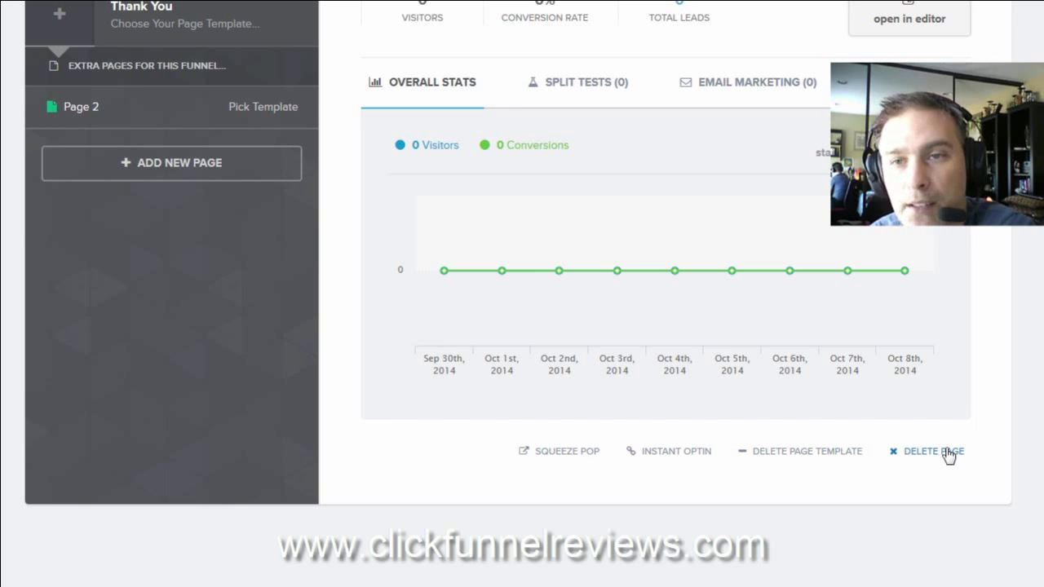
pyautogui.scroll(5, 857, 450)
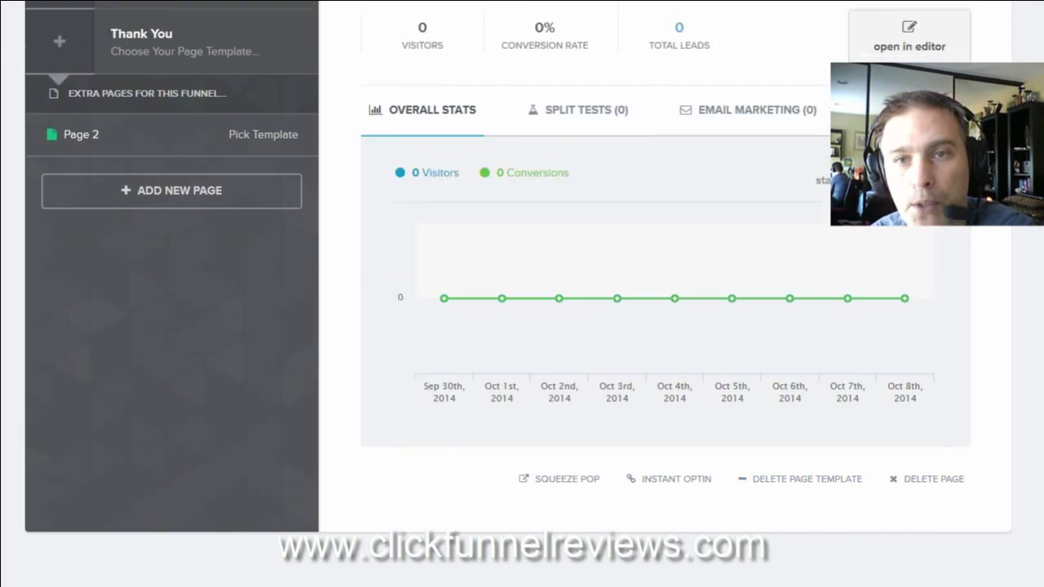
pyautogui.scroll(1, 522, 293)
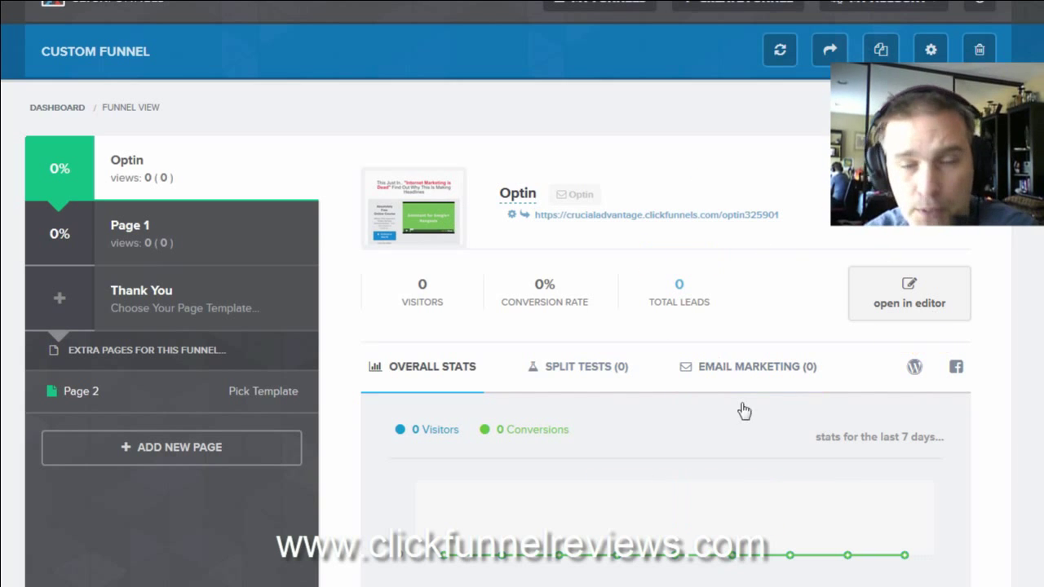
pyautogui.scroll(-3, 523, 294)
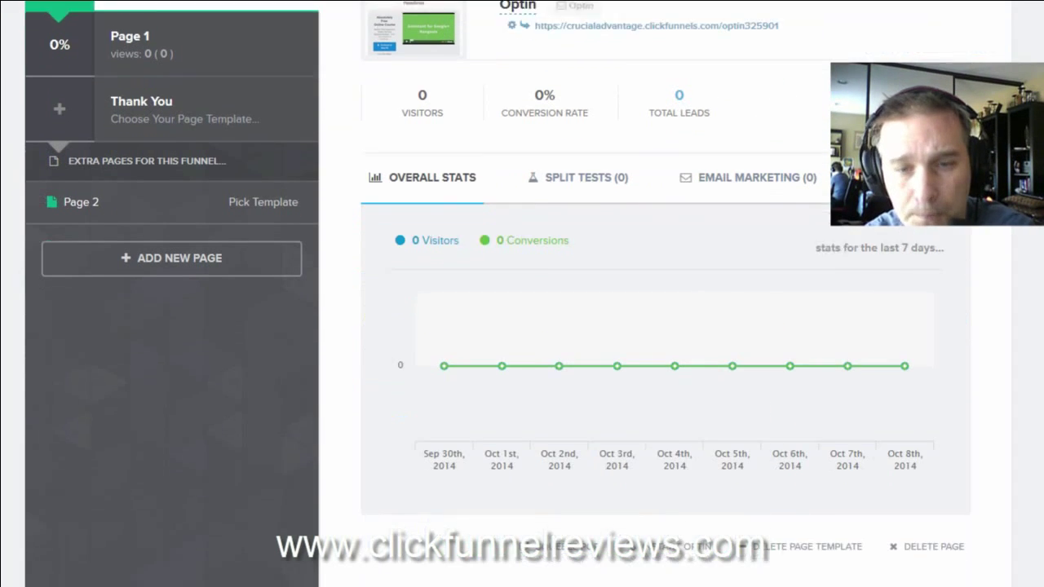